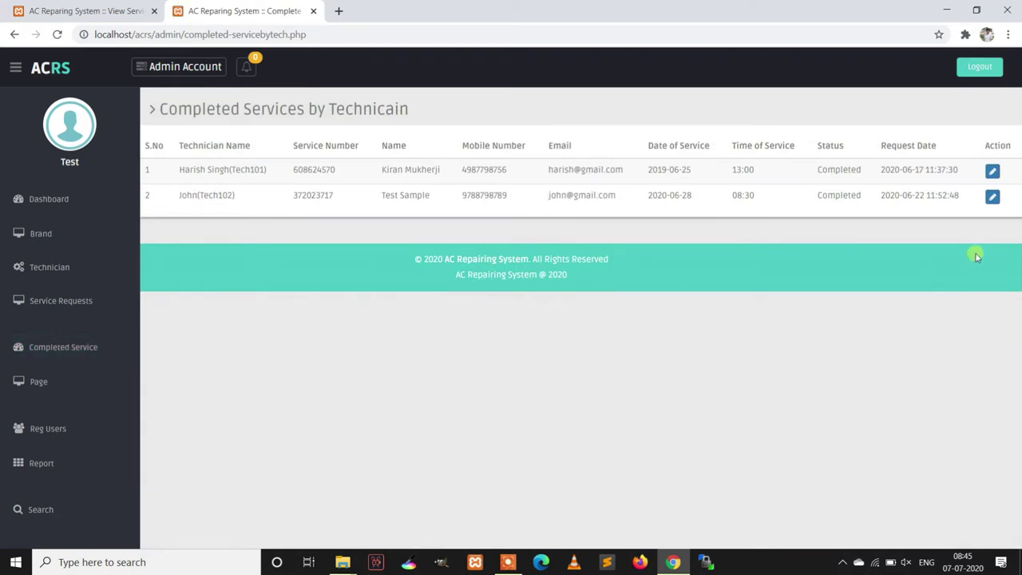
Open the second completed service and review its request details, invoice and tracking history
{"action": "left_click", "coordinate": [994, 197]}
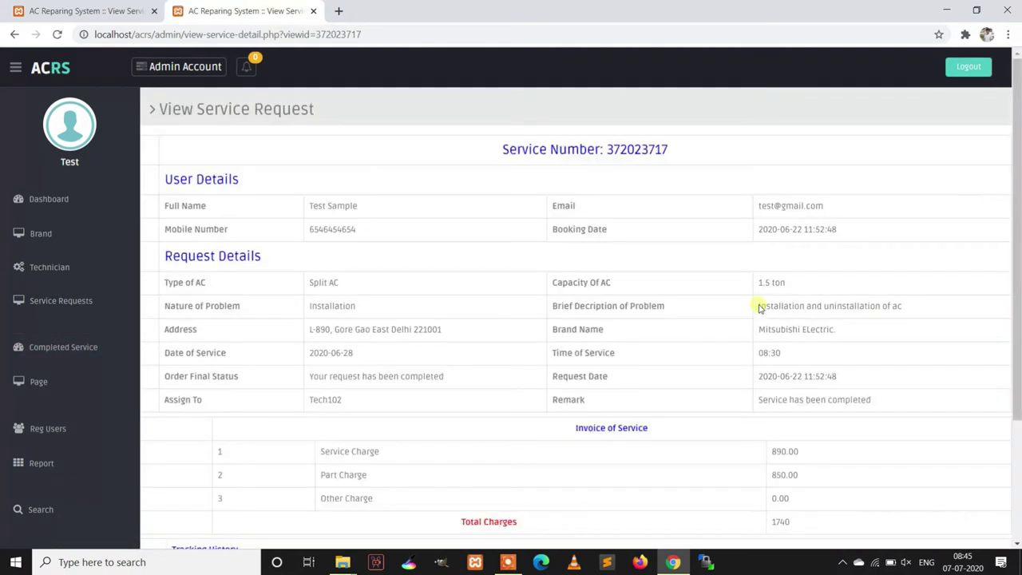
{"action": "scroll", "coordinate": [665, 332], "scroll_direction": "down", "scroll_amount": 2}
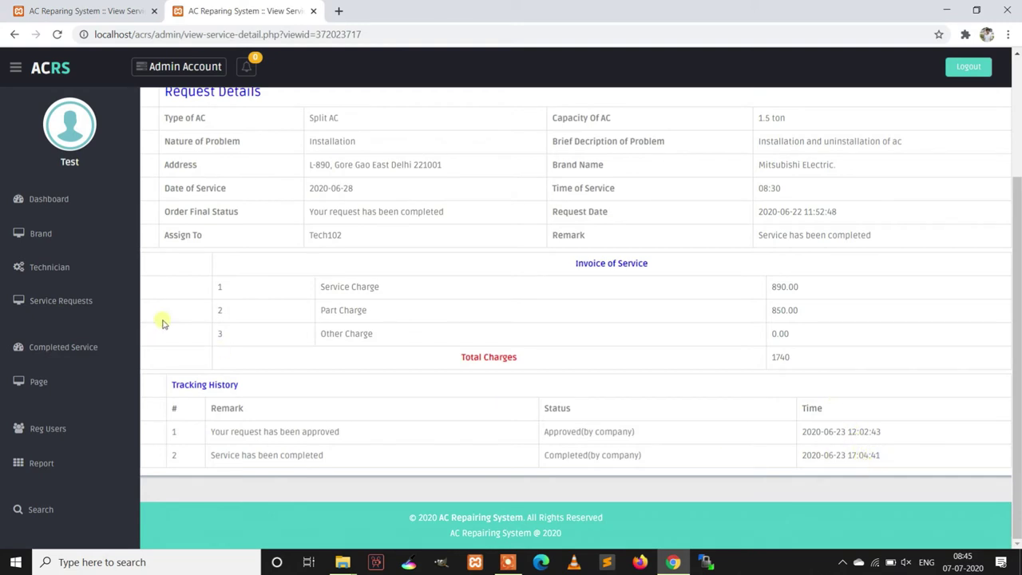
Open the About Us page content in the admin area for editing at the end of its description
{"action": "left_click", "coordinate": [48, 381]}
{"action": "left_click", "coordinate": [43, 383]}
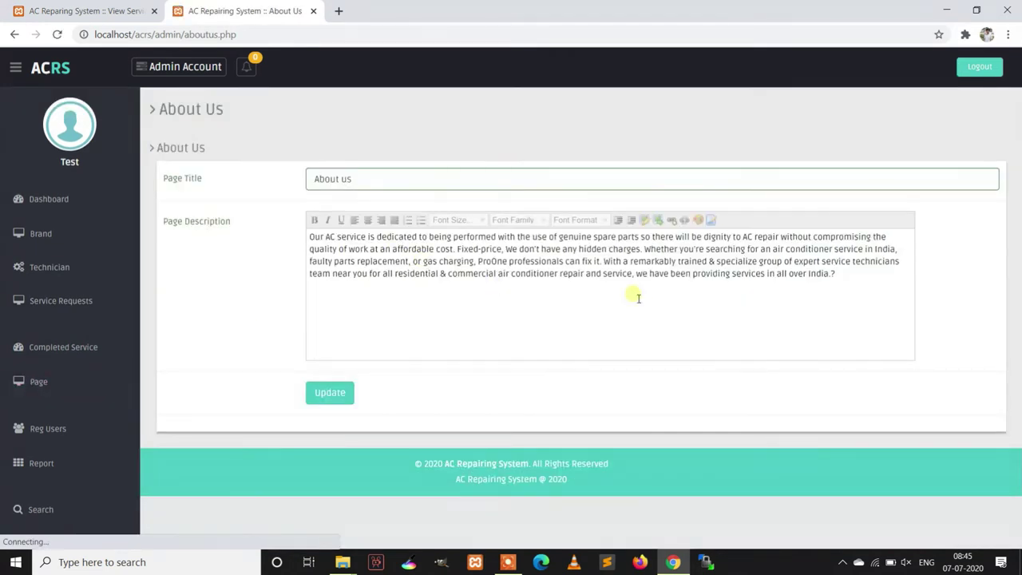
{"action": "left_click", "coordinate": [862, 280]}
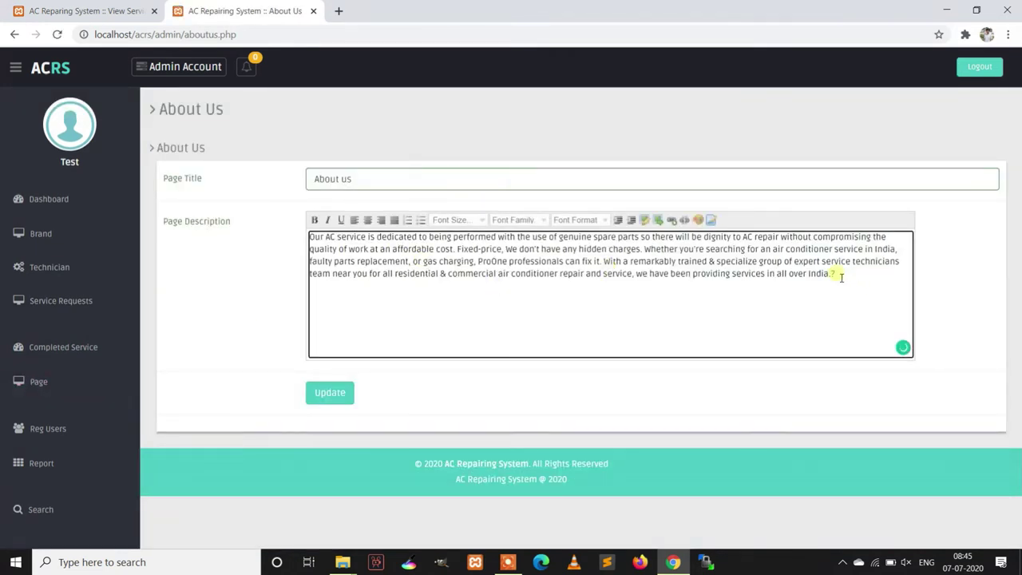
Open the public home page at localhost/acrs in a new browser tab and look through it down to the footer
{"action": "left_click", "coordinate": [338, 11]}
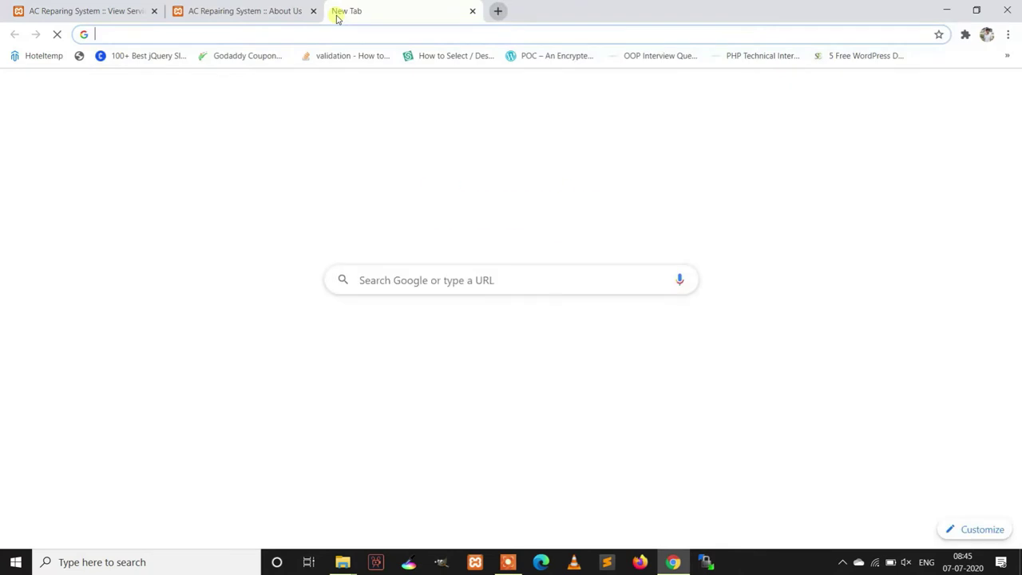
{"action": "type", "text": "lo"}
{"action": "key", "text": "End"}
{"action": "key", "text": "BackSpace"}
{"action": "key", "text": "BackSpace"}
{"action": "key", "text": "BackSpace"}
{"action": "key", "text": "BackSpace"}
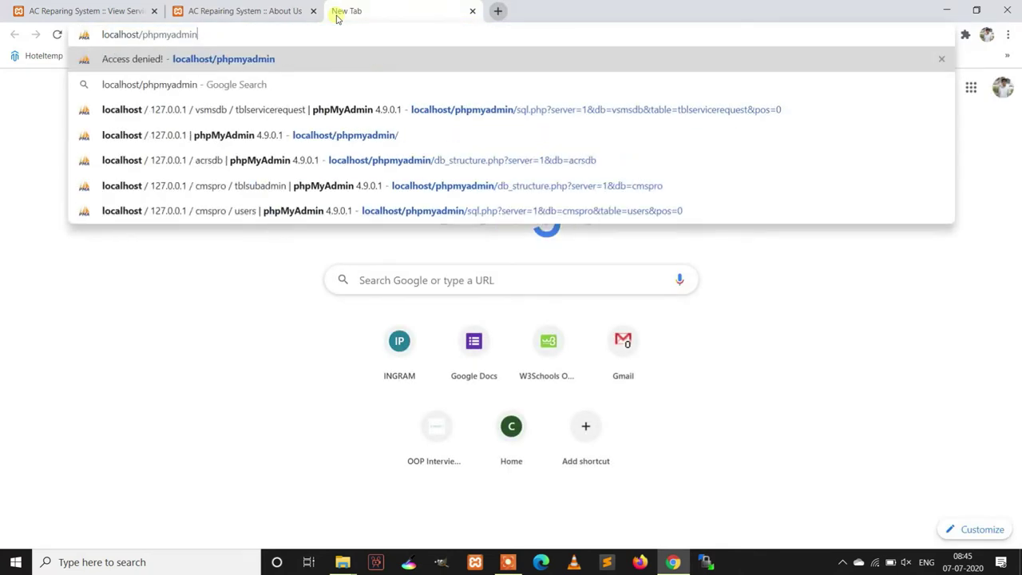
{"action": "key", "text": "BackSpace"}
{"action": "key", "text": "BackSpace"}
{"action": "key", "text": "BackSpace"}
{"action": "key", "text": "BackSpace"}
{"action": "key", "text": "BackSpace"}
{"action": "key", "text": "BackSpace"}
{"action": "key", "text": "BackSpace"}
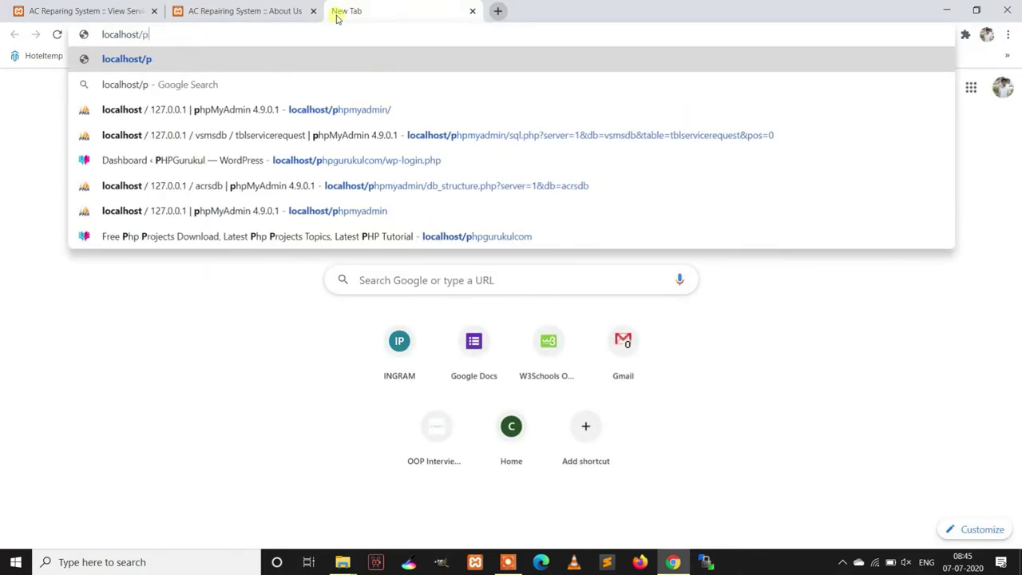
{"action": "type", "text": "acrs"}
{"action": "key", "text": "Return"}
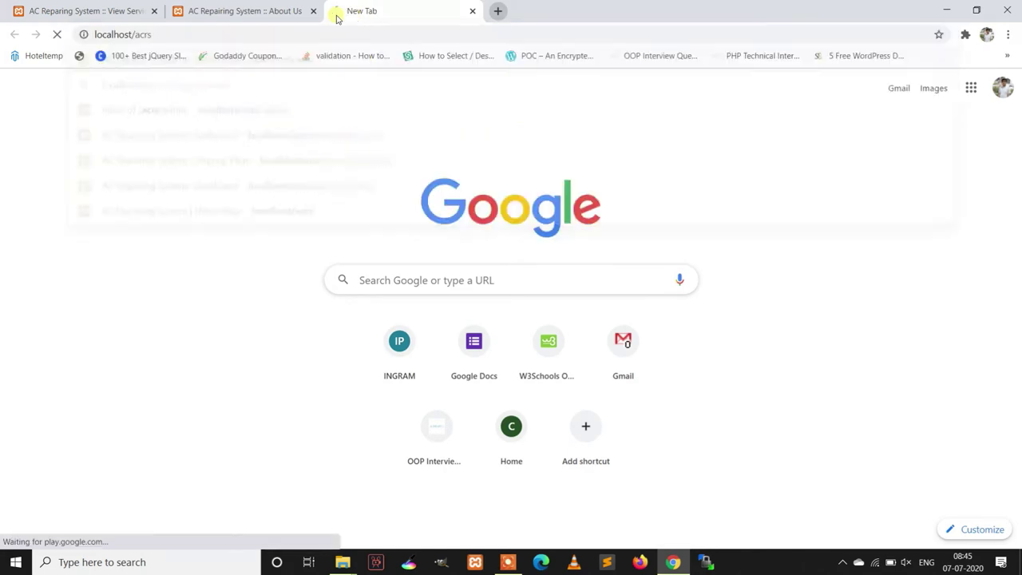
{"action": "scroll", "coordinate": [639, 134], "scroll_direction": "down", "scroll_amount": 10}
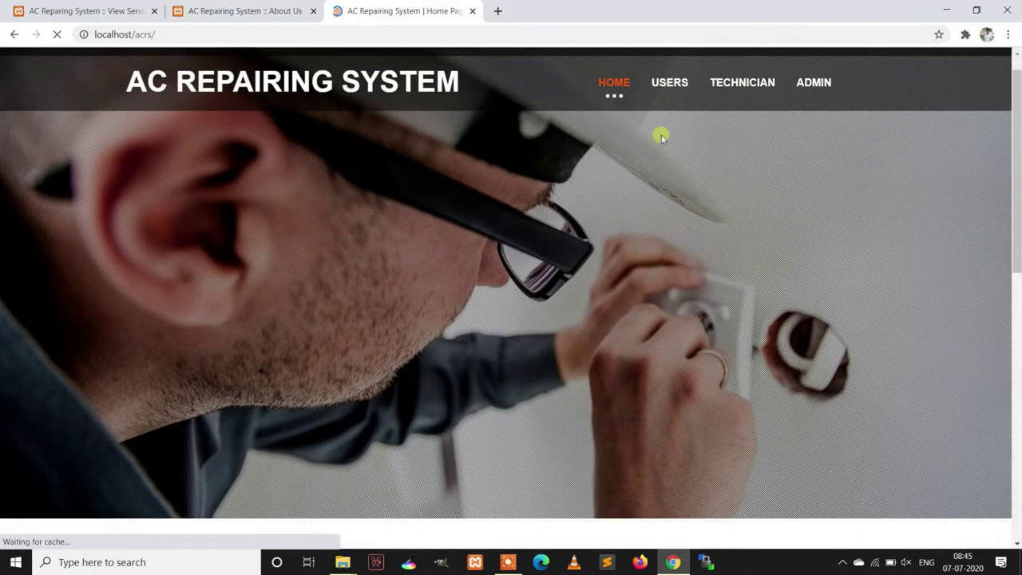
Add a new line reading "Test" to the About Us page description and save the update
{"action": "key", "text": "ctrl+shift+Tab"}
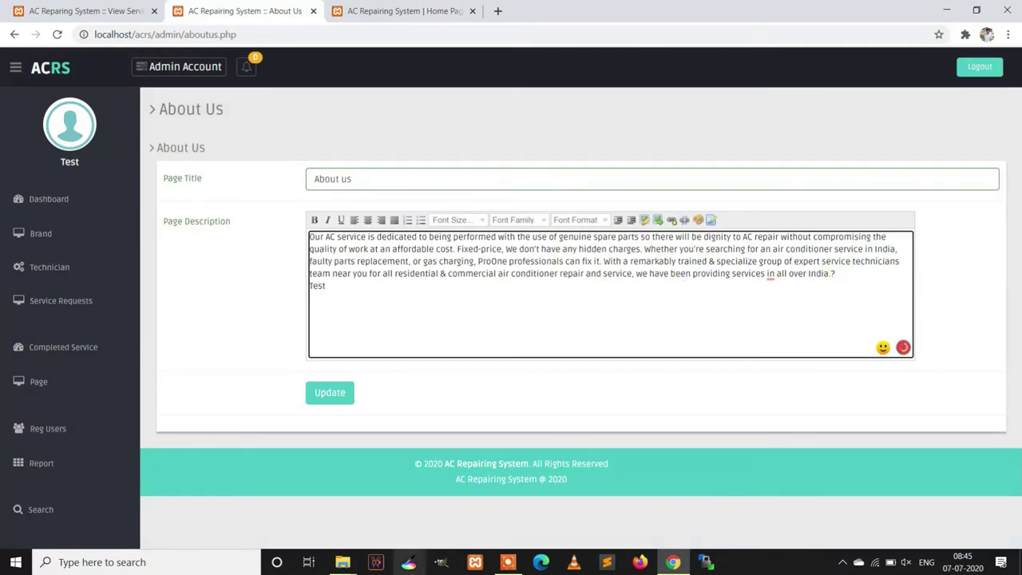
{"action": "left_click", "coordinate": [349, 394]}
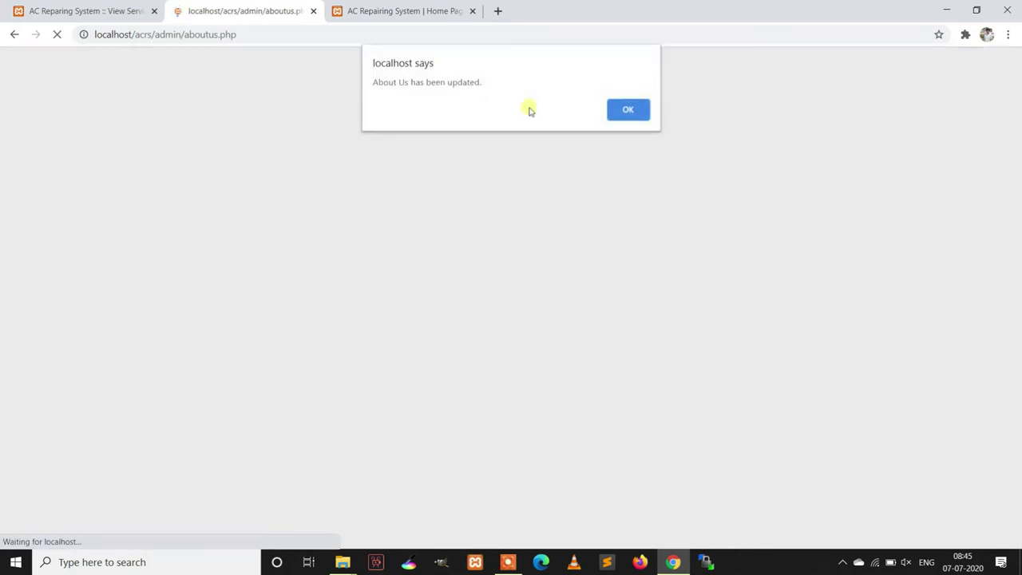
{"action": "left_click", "coordinate": [611, 108]}
Reload the public home page and check its About Us section for the added "Test" line
{"action": "left_click", "coordinate": [407, 10]}
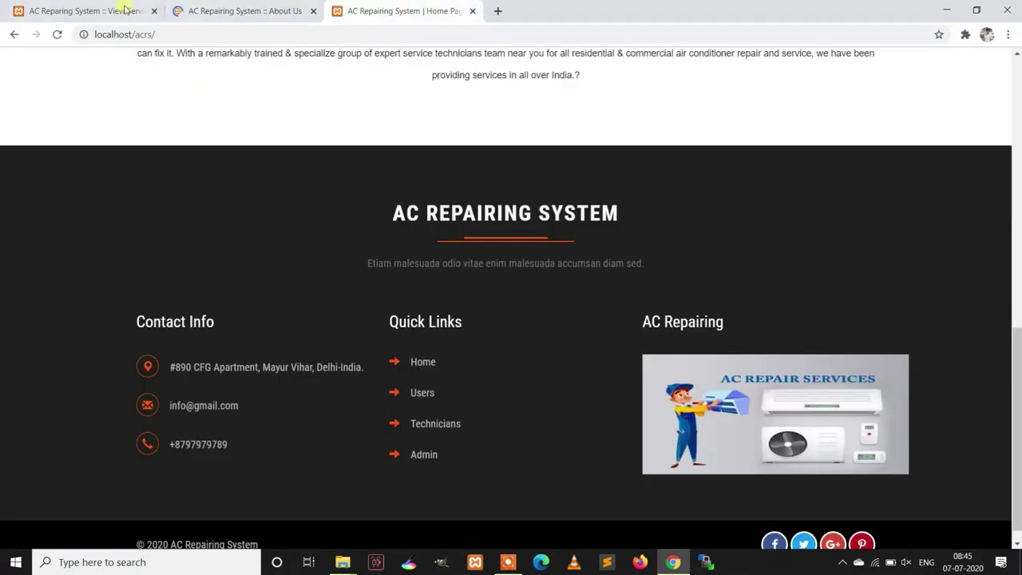
{"action": "left_click", "coordinate": [59, 34]}
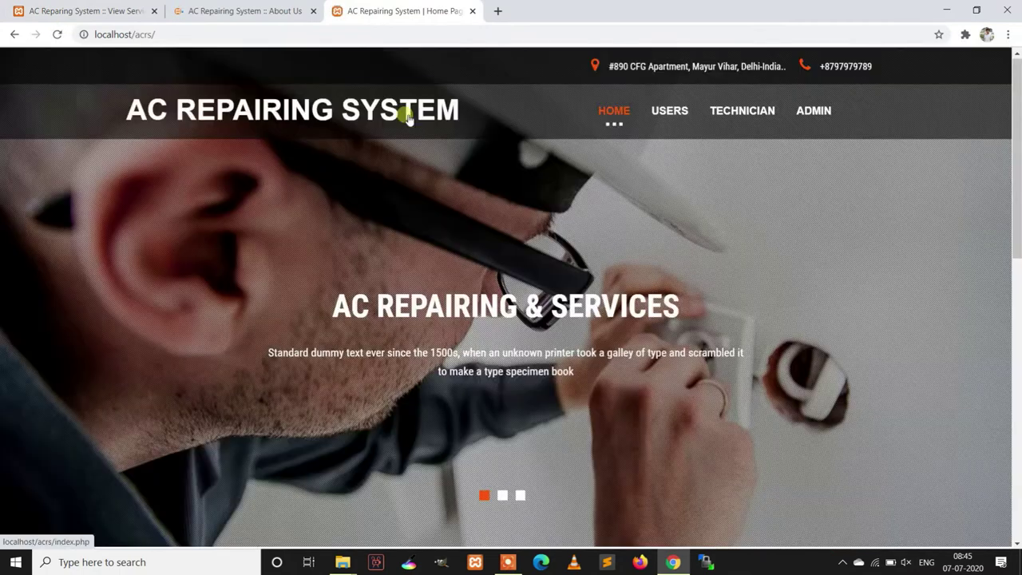
{"action": "scroll", "coordinate": [479, 240], "scroll_direction": "down", "scroll_amount": 2}
{"action": "scroll", "coordinate": [523, 273], "scroll_direction": "down", "scroll_amount": 3}
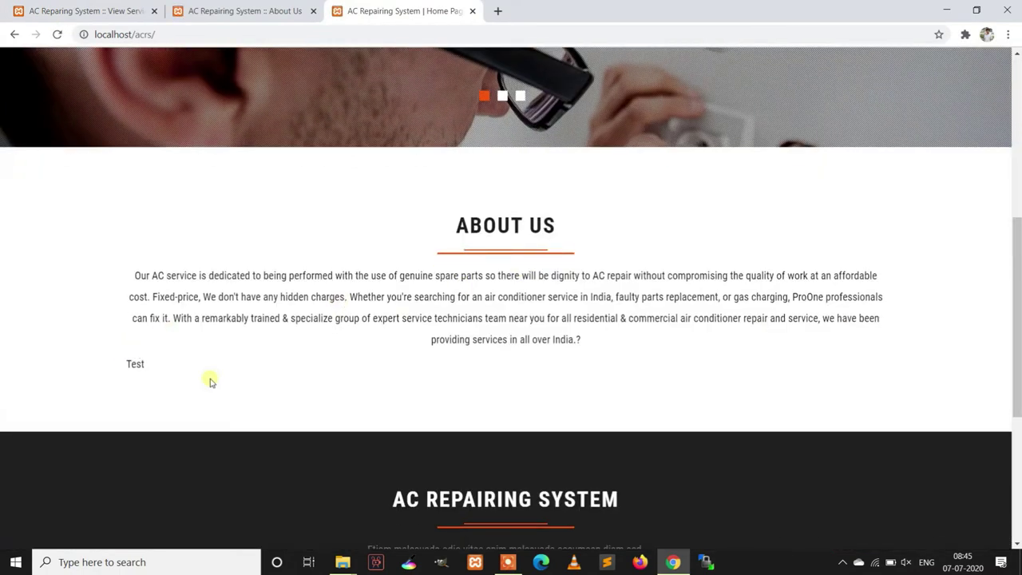
{"action": "left_click_drag", "start_coordinate": [166, 367], "coordinate": [103, 365]}
Open the Contact Us page content in the admin area with the cursor in its description
{"action": "left_click", "coordinate": [234, 6]}
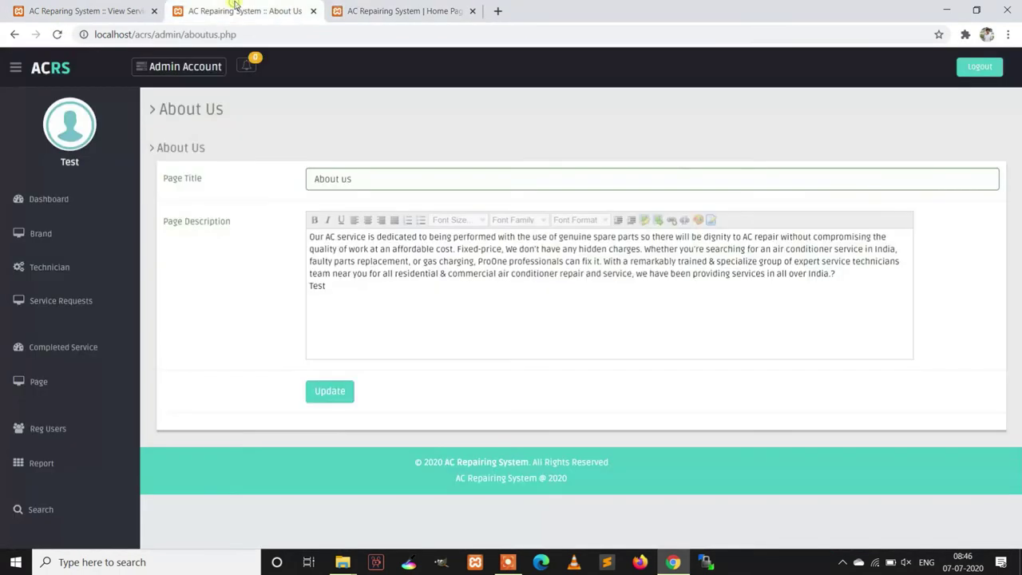
{"action": "left_click", "coordinate": [80, 376]}
{"action": "left_click", "coordinate": [72, 398]}
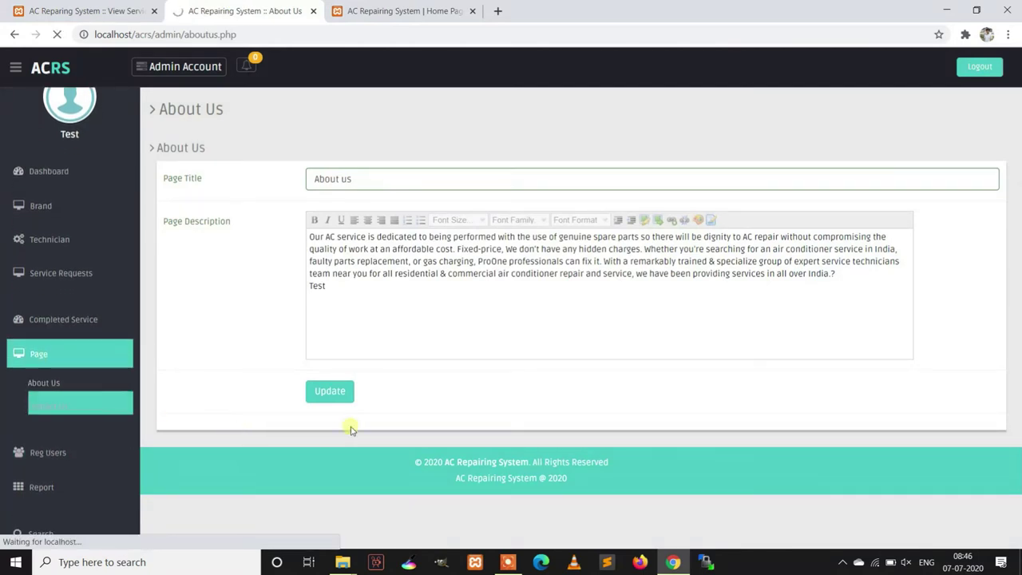
{"action": "left_click", "coordinate": [513, 244]}
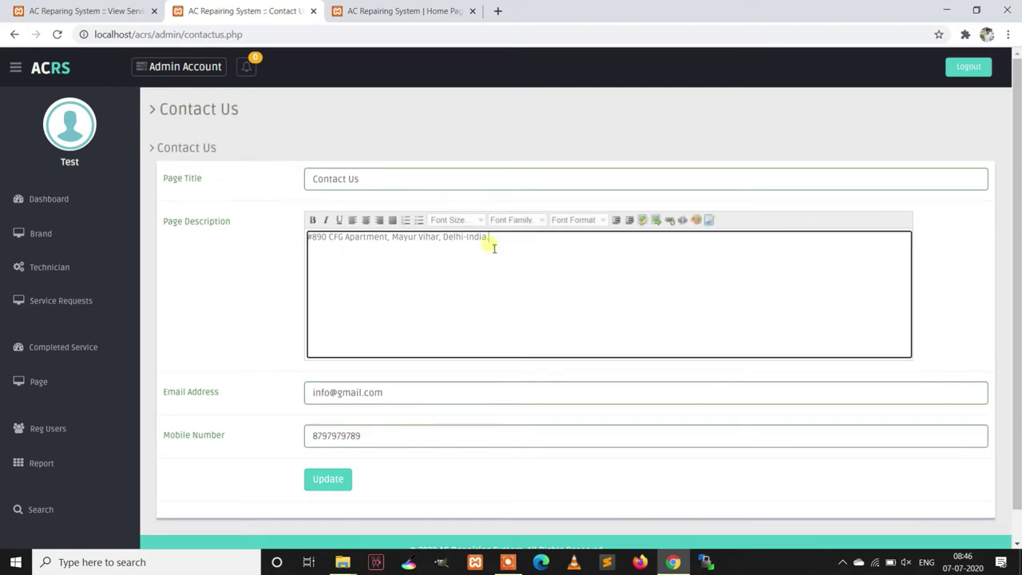
Reload the home page to check its contact details, and list the report types available in the admin area
{"action": "left_click", "coordinate": [400, 11]}
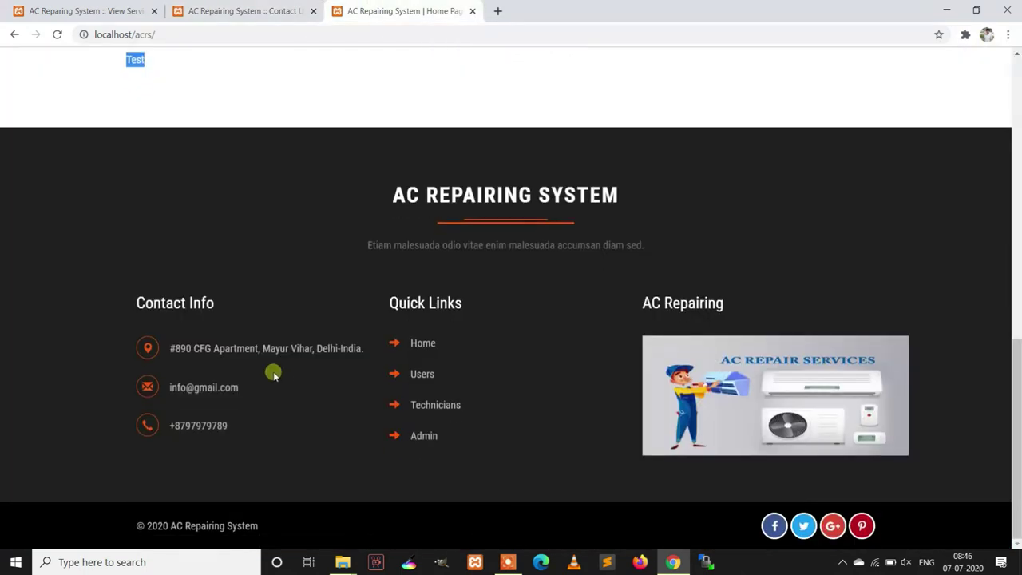
{"action": "key", "text": "F5"}
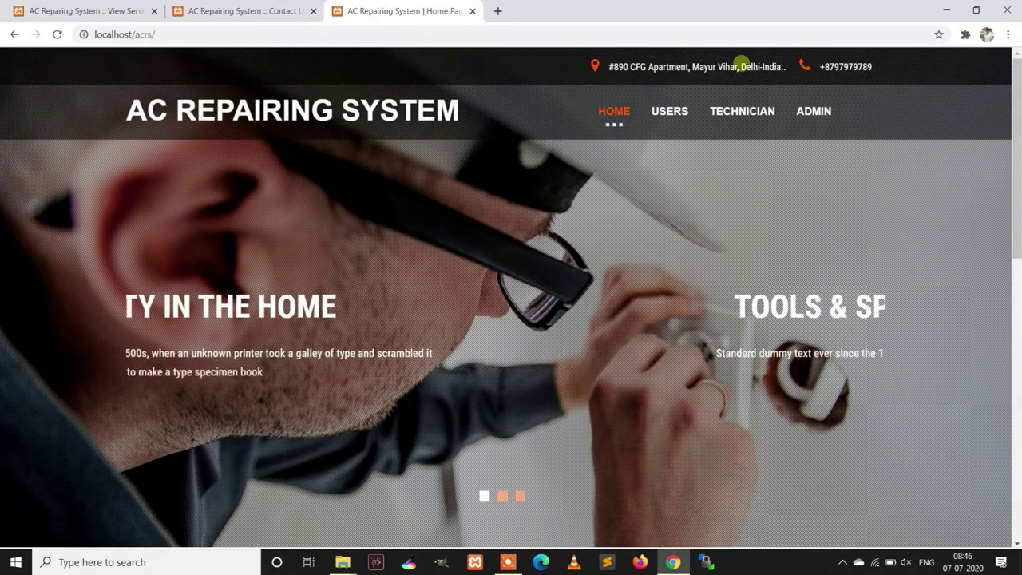
{"action": "left_click", "coordinate": [276, 9]}
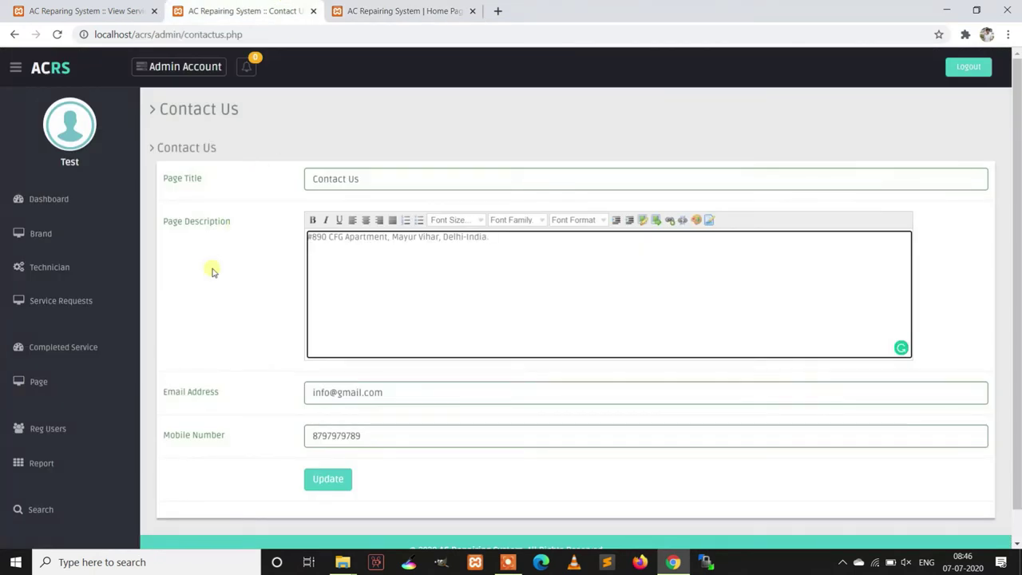
{"action": "left_click", "coordinate": [40, 465]}
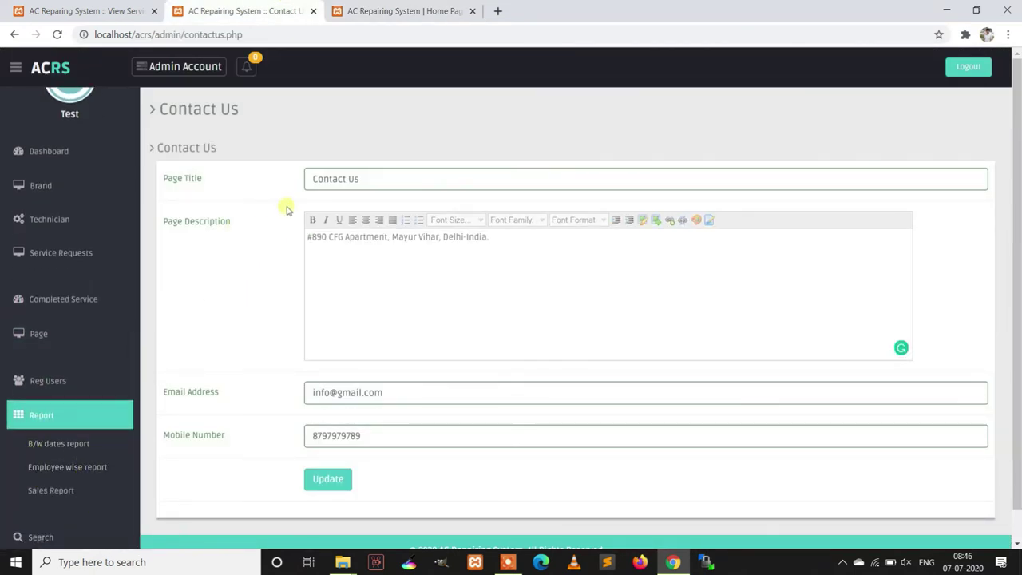
Open the technician login page from the public home page and begin filling in the ID
{"action": "left_click", "coordinate": [400, 11]}
{"action": "left_click", "coordinate": [742, 109]}
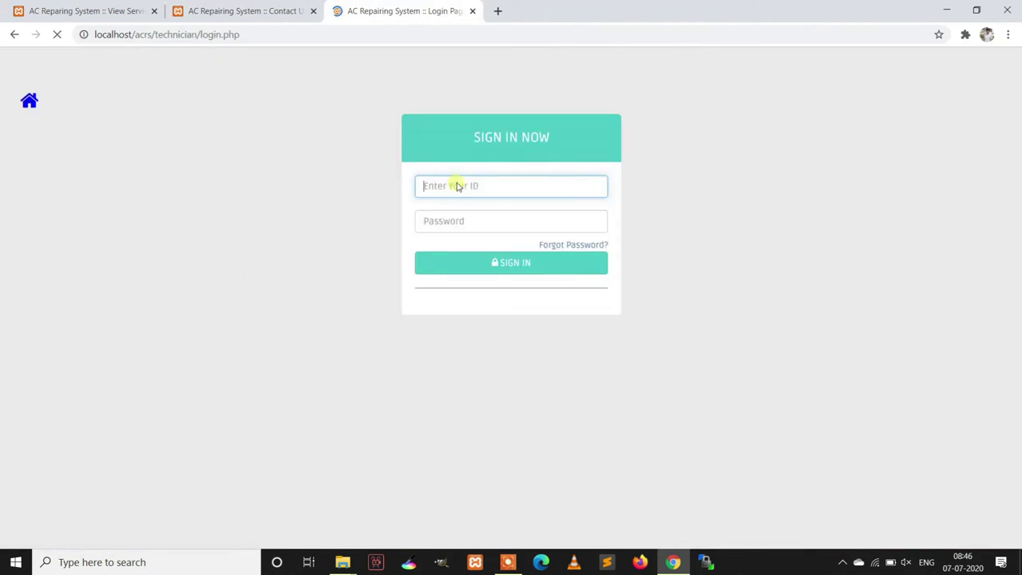
{"action": "type", "text": "tec"}
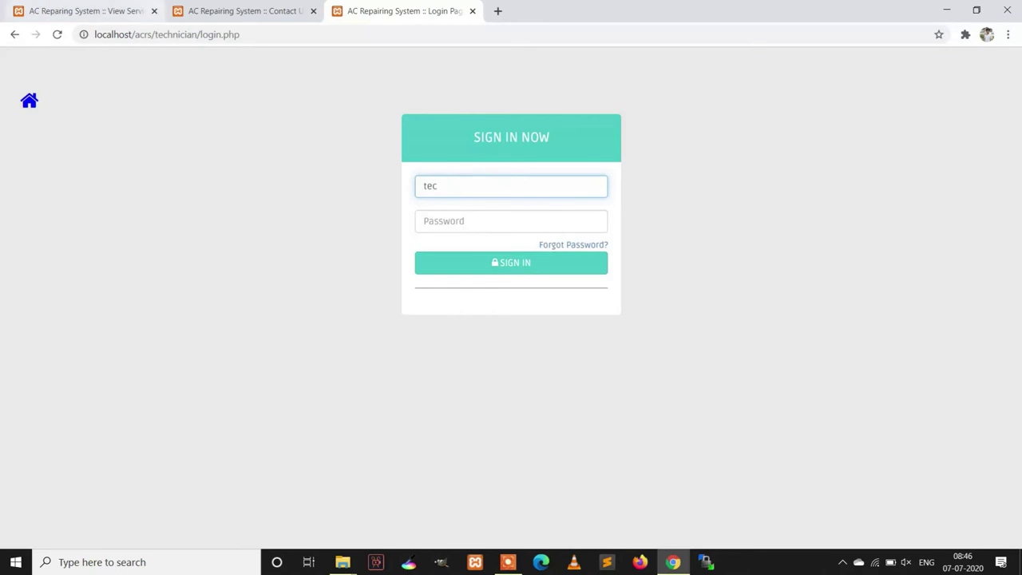
Open the Manage Technician list in the admin area and copy the first technician's ID
{"action": "left_click", "coordinate": [244, 10]}
{"action": "left_click", "coordinate": [63, 218]}
{"action": "left_click", "coordinate": [65, 294]}
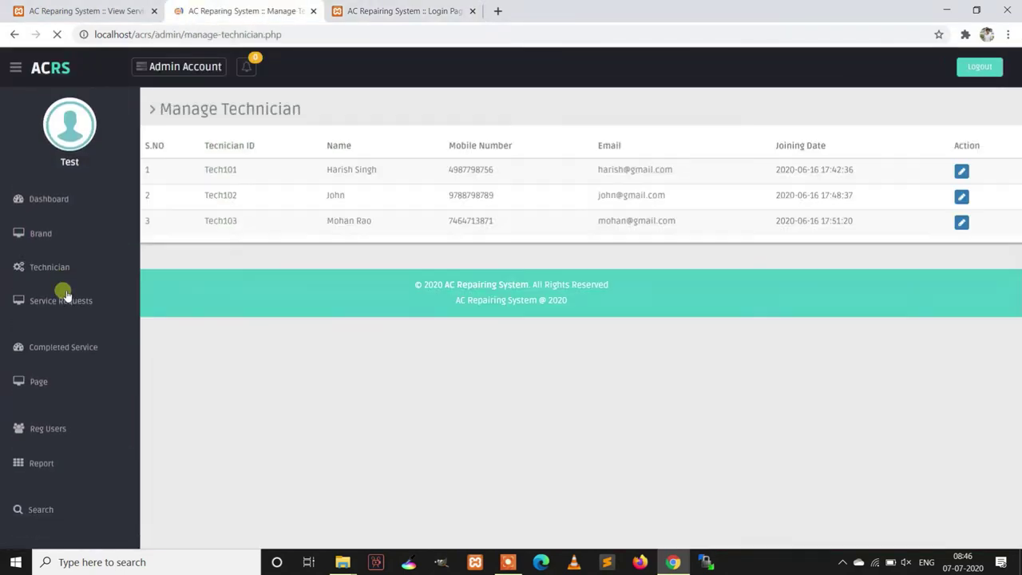
{"action": "right_click", "coordinate": [223, 174]}
{"action": "left_click", "coordinate": [241, 179]}
Sign in to the technician area with the copied technician ID and the account password
{"action": "left_click", "coordinate": [399, 10]}
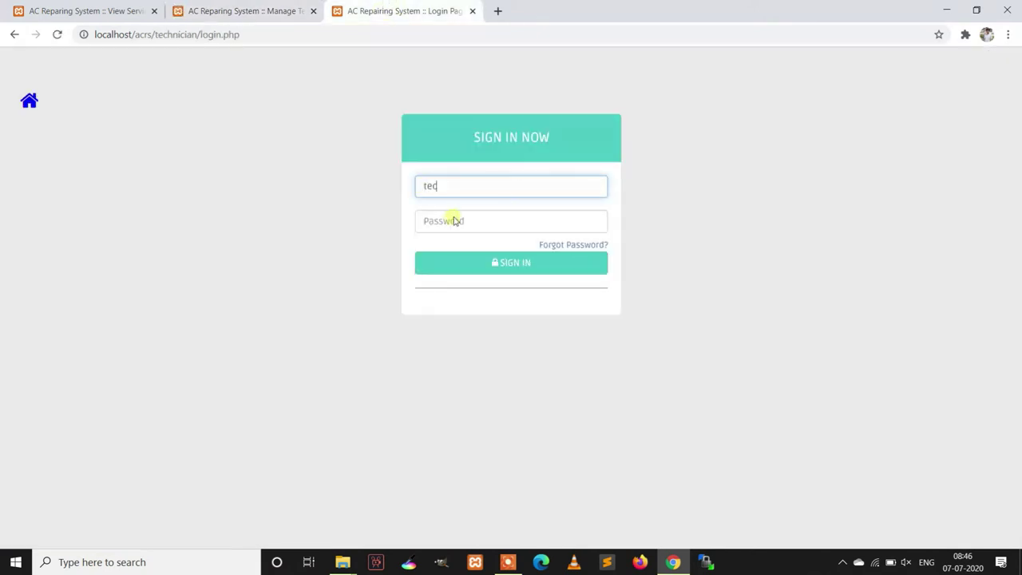
{"action": "key", "text": "ctrl+v"}
{"action": "left_click", "coordinate": [445, 221]}
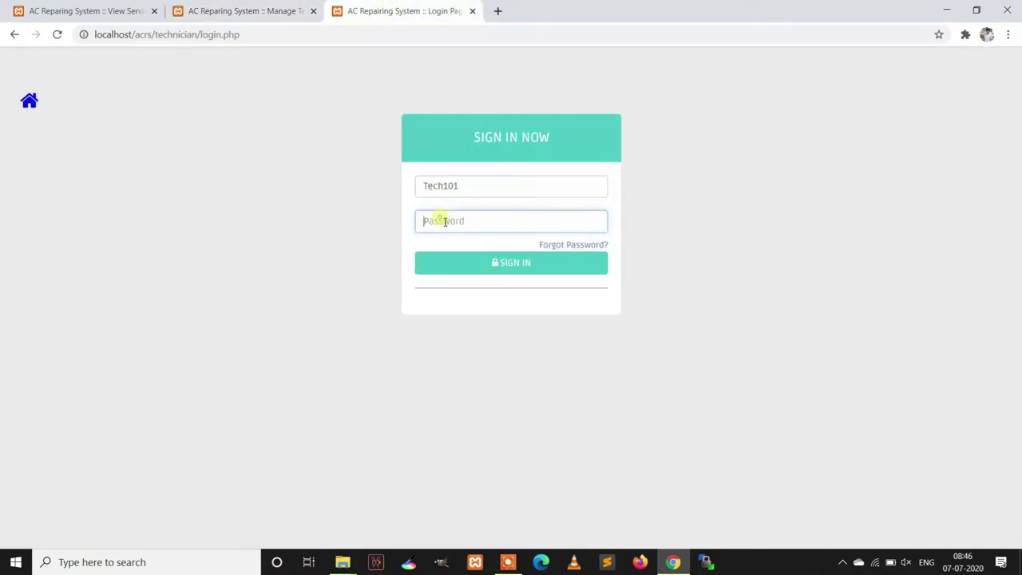
{"action": "left_click", "coordinate": [508, 262]}
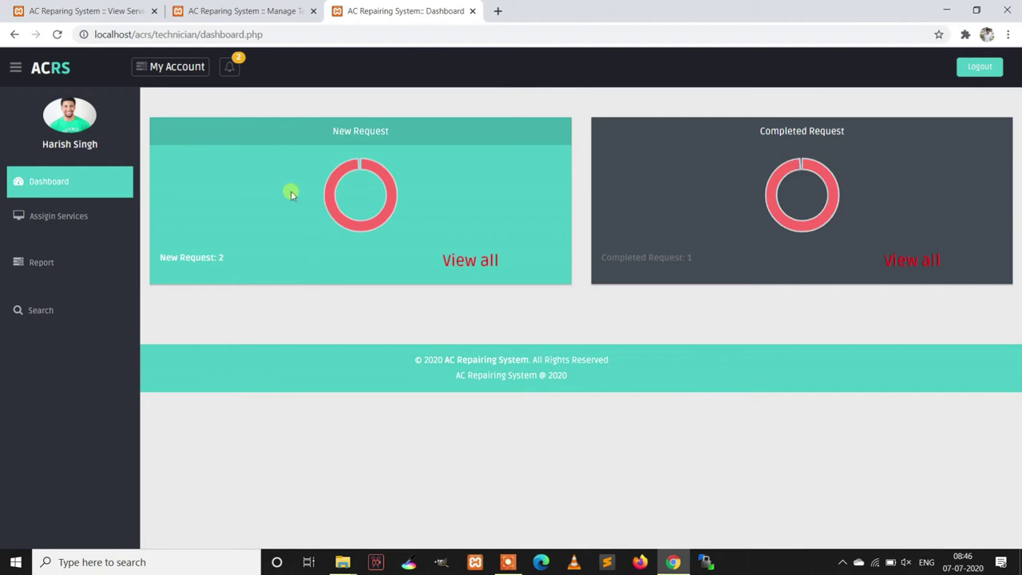
Open the first new service request from the technician's notifications and view its details
{"action": "left_click", "coordinate": [242, 68]}
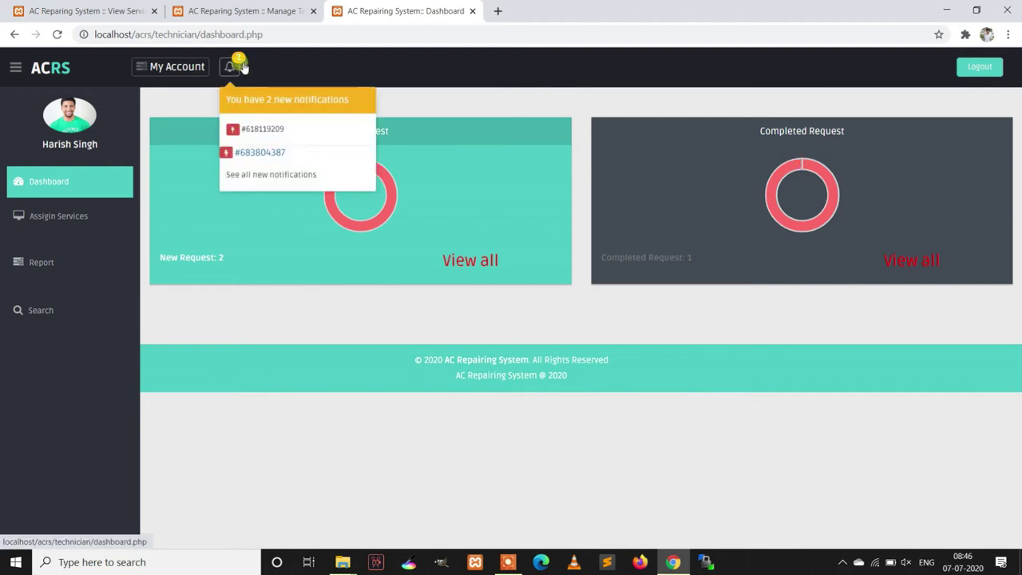
{"action": "left_click", "coordinate": [271, 129]}
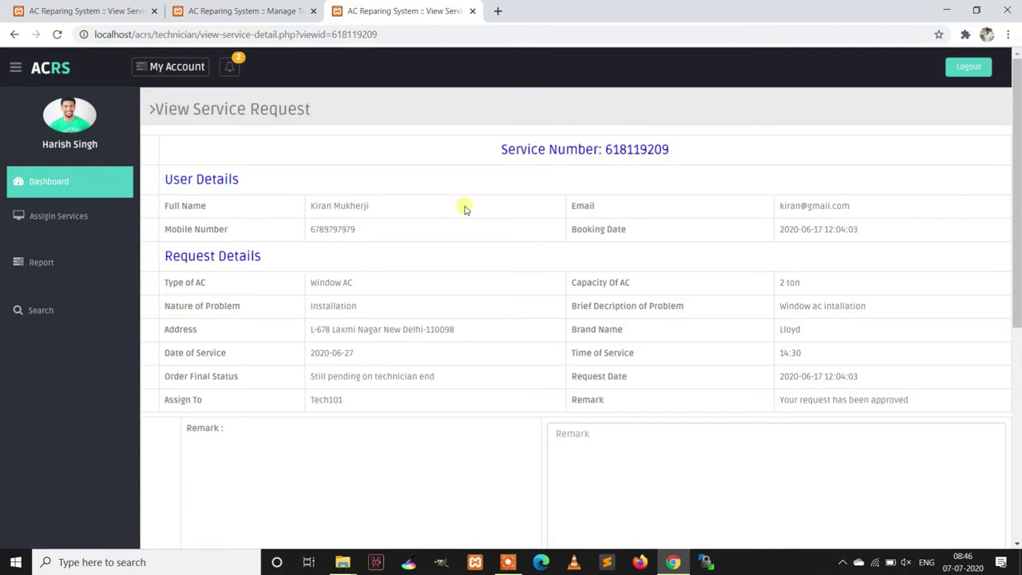
{"action": "left_click", "coordinate": [231, 70]}
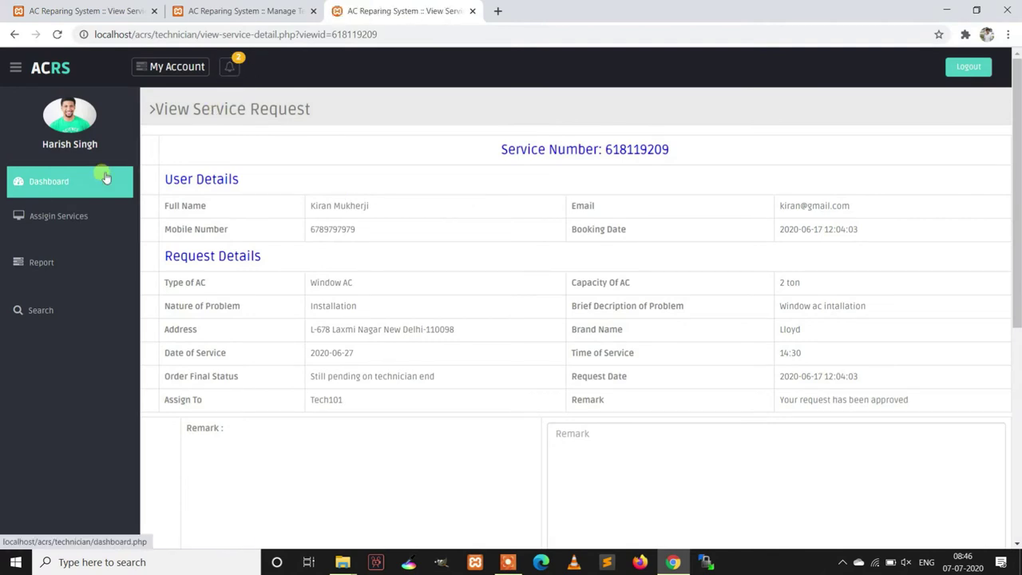
Return to the technician dashboard and open the second new service request from the notifications
{"action": "left_click", "coordinate": [36, 184]}
{"action": "left_click", "coordinate": [230, 67]}
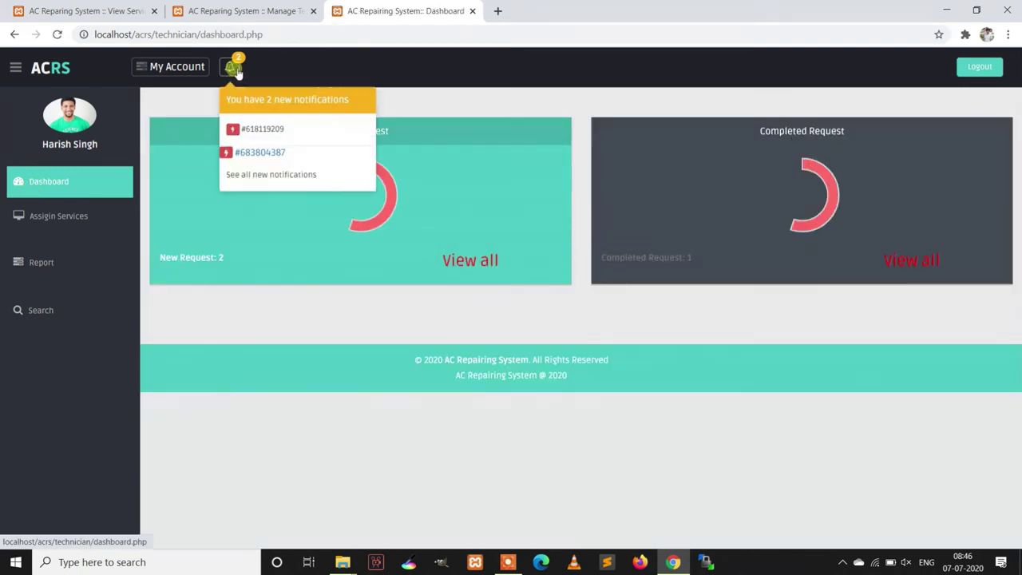
{"action": "left_click", "coordinate": [265, 153]}
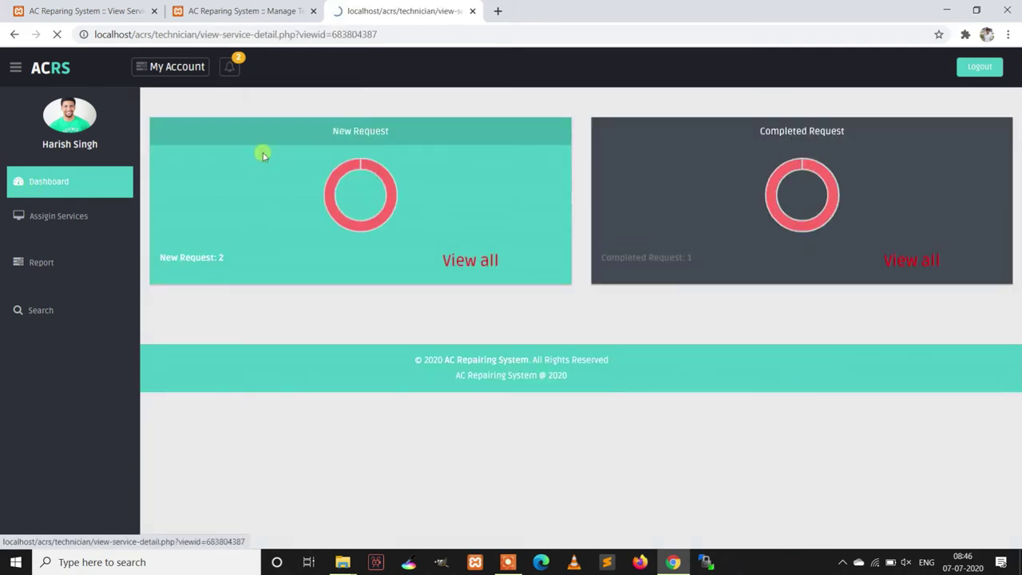
Fill in the service request update with remark "Service completed", service charge 300, part charge 250 and other charge 0
{"action": "scroll", "coordinate": [672, 272], "scroll_direction": "down", "scroll_amount": 4}
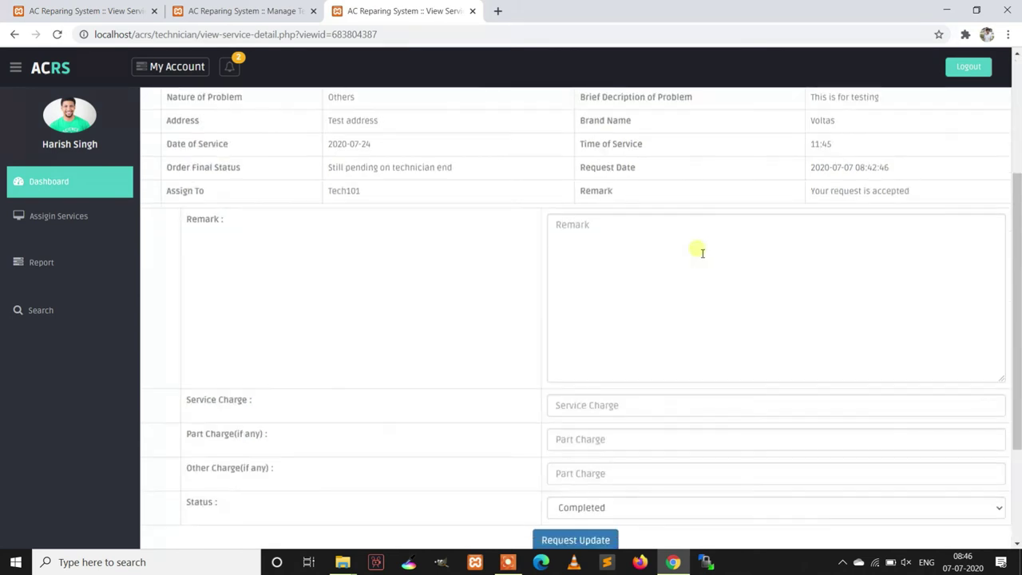
{"action": "scroll", "coordinate": [651, 204], "scroll_direction": "up", "scroll_amount": 2}
{"action": "left_click", "coordinate": [611, 274]}
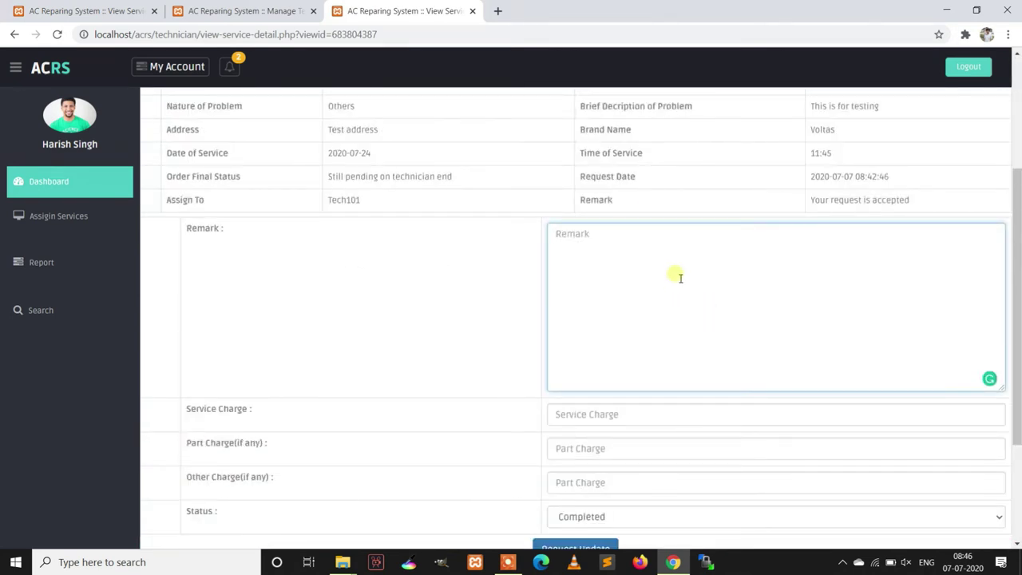
{"action": "scroll", "coordinate": [681, 277], "scroll_direction": "down", "scroll_amount": 2}
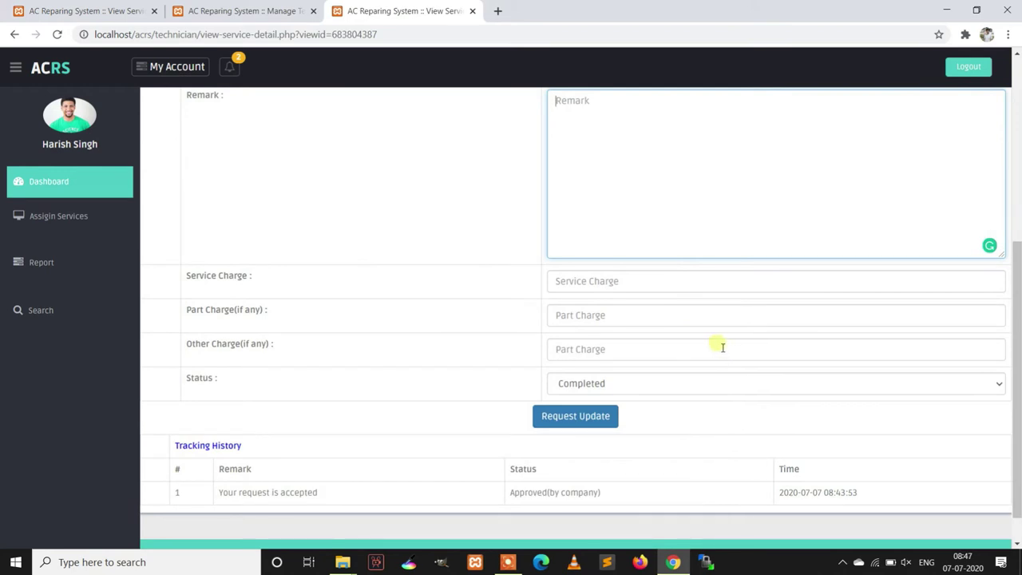
{"action": "scroll", "coordinate": [572, 274], "scroll_direction": "up", "scroll_amount": 2}
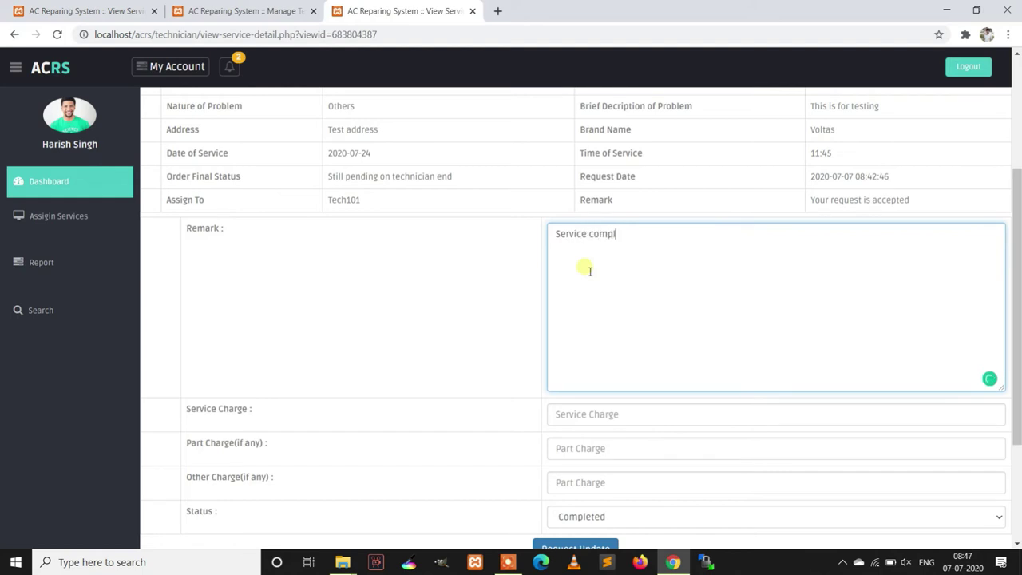
{"action": "left_click", "coordinate": [596, 412]}
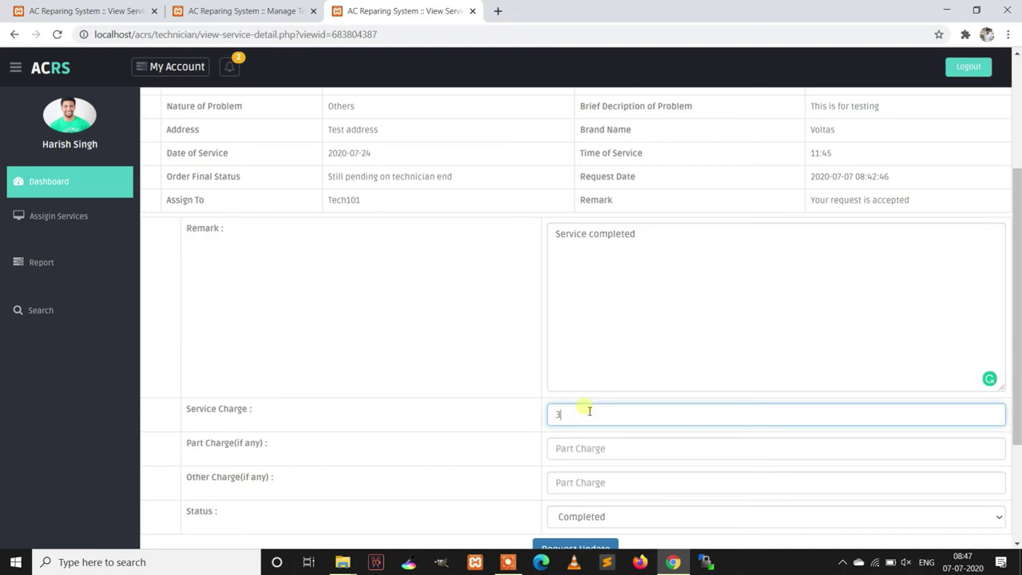
{"action": "left_click", "coordinate": [581, 448]}
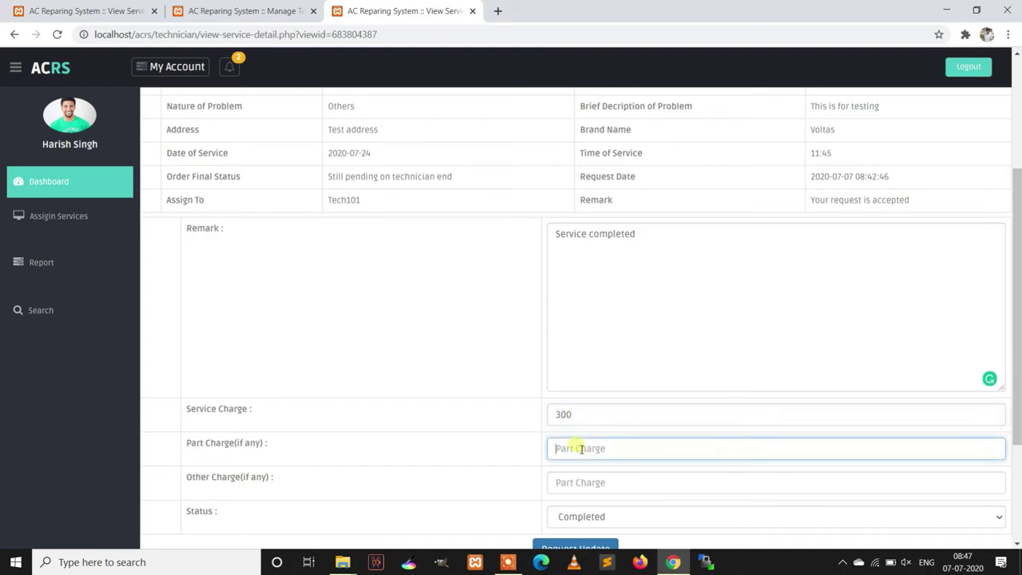
{"action": "left_click", "coordinate": [587, 484]}
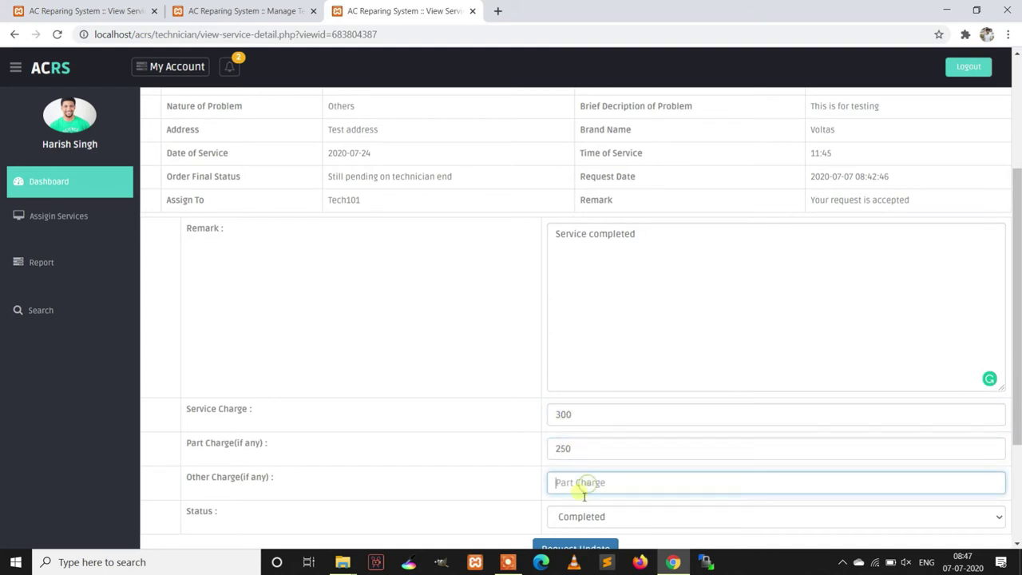
{"action": "scroll", "coordinate": [679, 521], "scroll_direction": "down", "scroll_amount": 2}
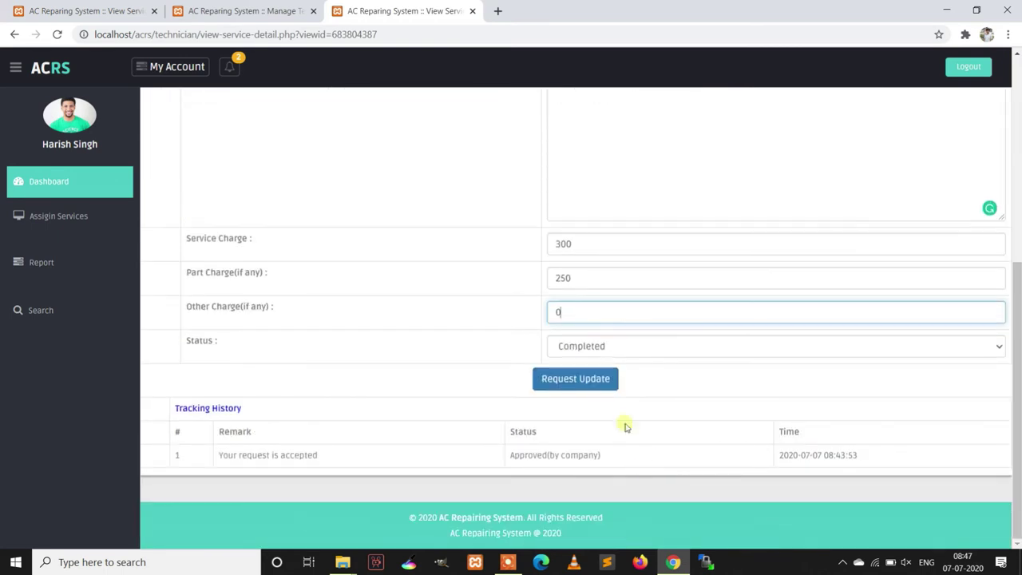
Submit the request update with status Completed and review the request's invoice and tracking history
{"action": "left_click", "coordinate": [600, 377]}
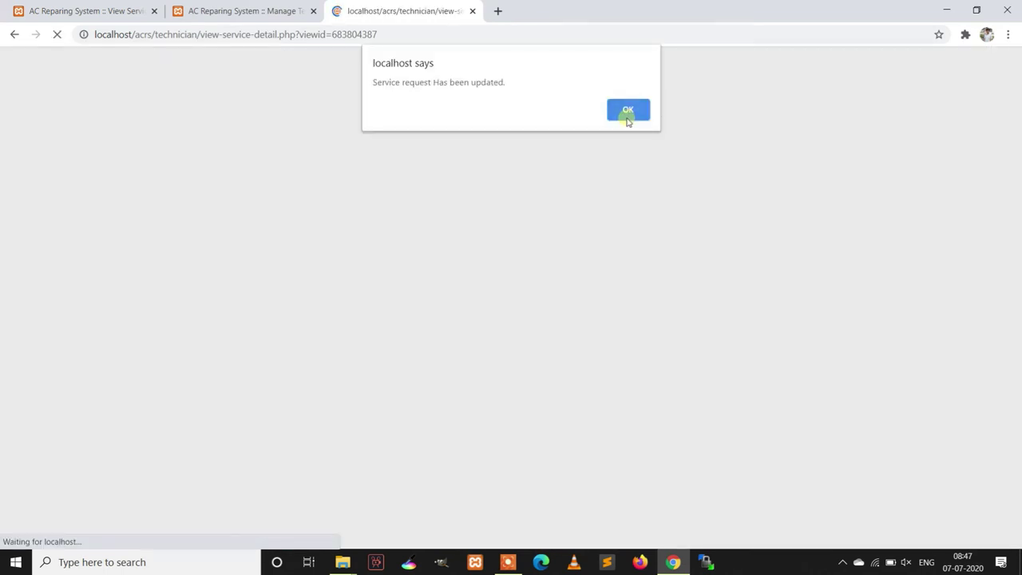
{"action": "left_click", "coordinate": [628, 111]}
{"action": "scroll", "coordinate": [695, 184], "scroll_direction": "down", "scroll_amount": 3}
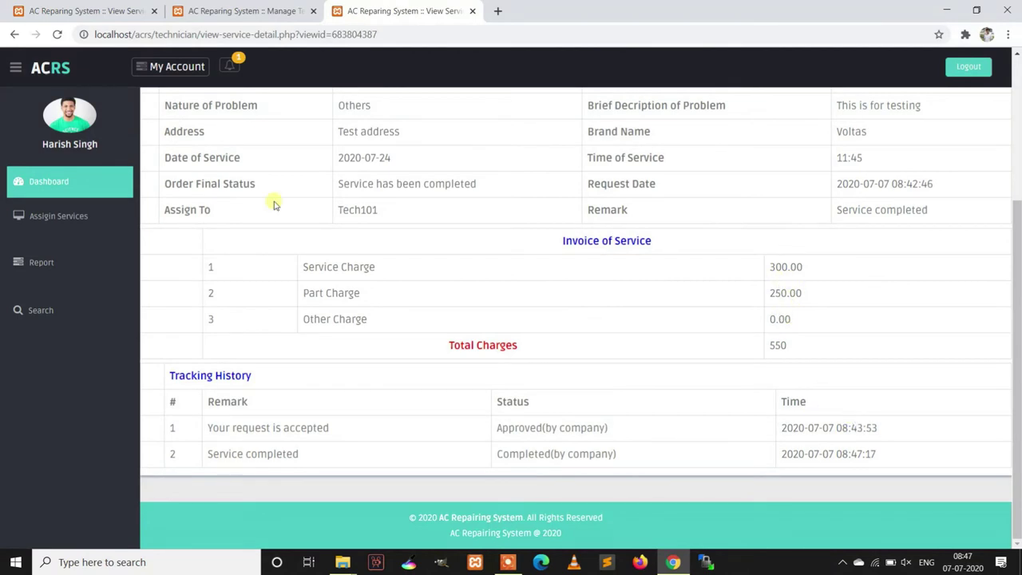
Switch to the user area and view the completed request's invoice and tracking history from the request history
{"action": "left_click", "coordinate": [84, 10]}
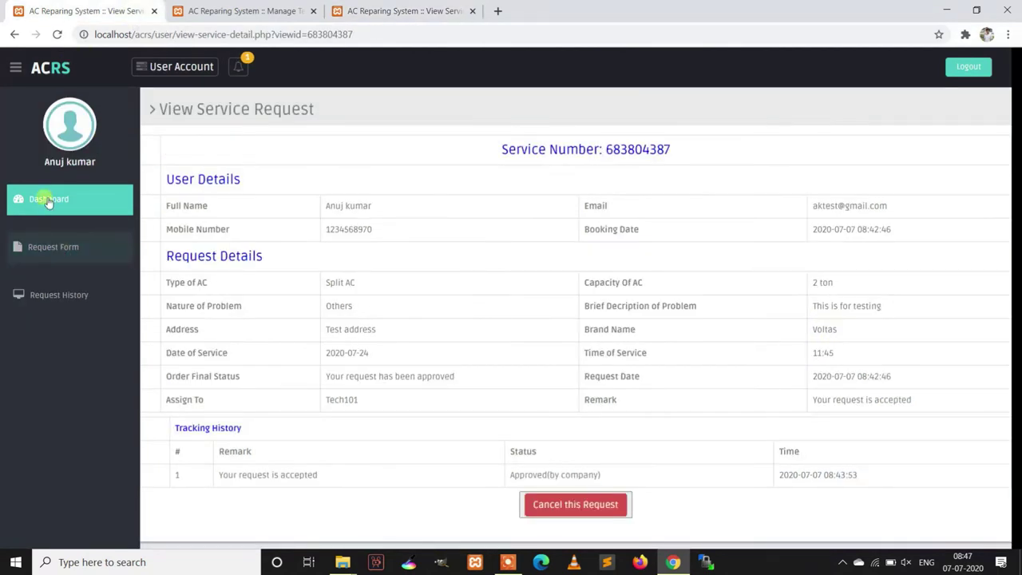
{"action": "left_click", "coordinate": [48, 201]}
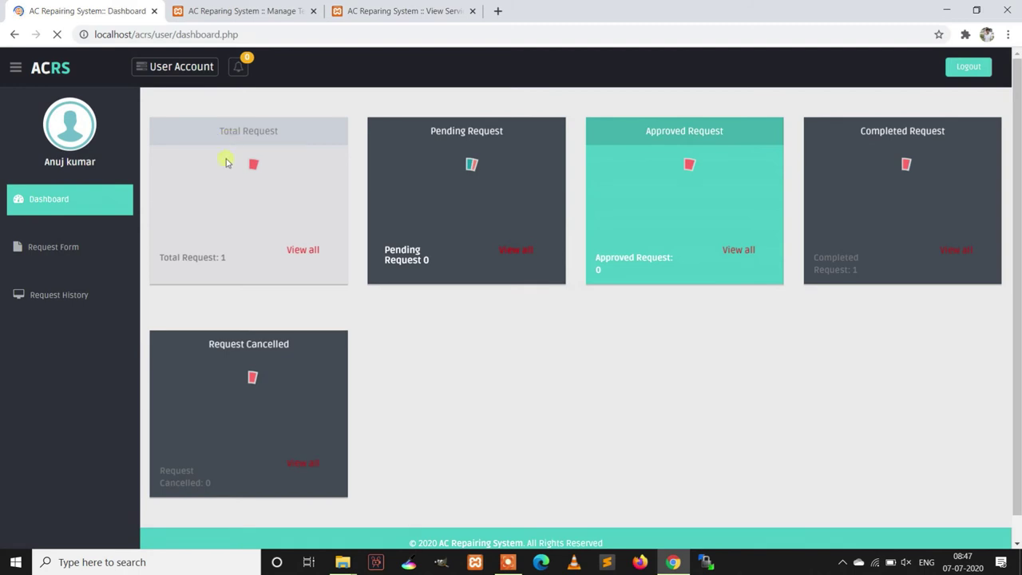
{"action": "left_click", "coordinate": [70, 294]}
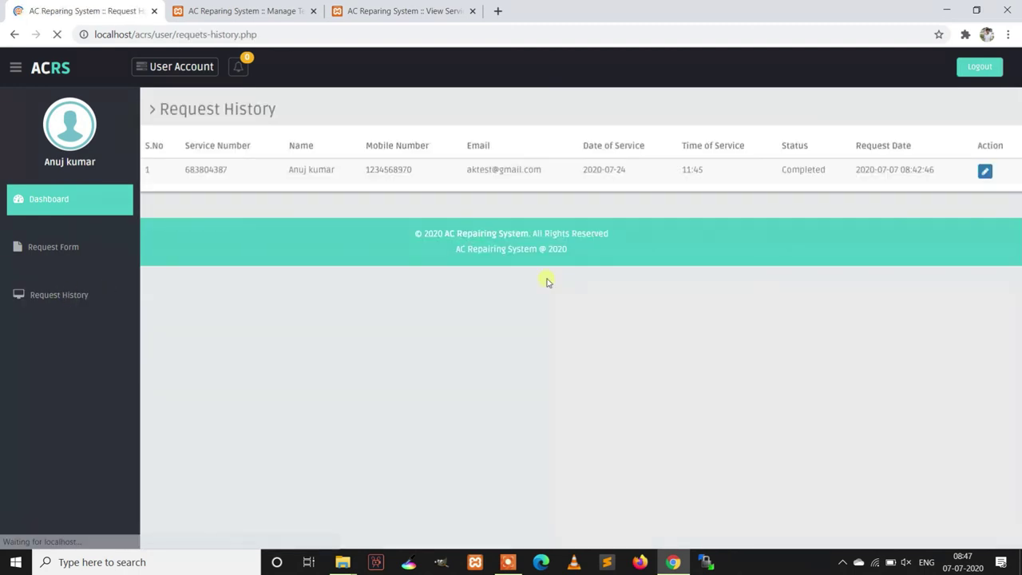
{"action": "left_click", "coordinate": [986, 172]}
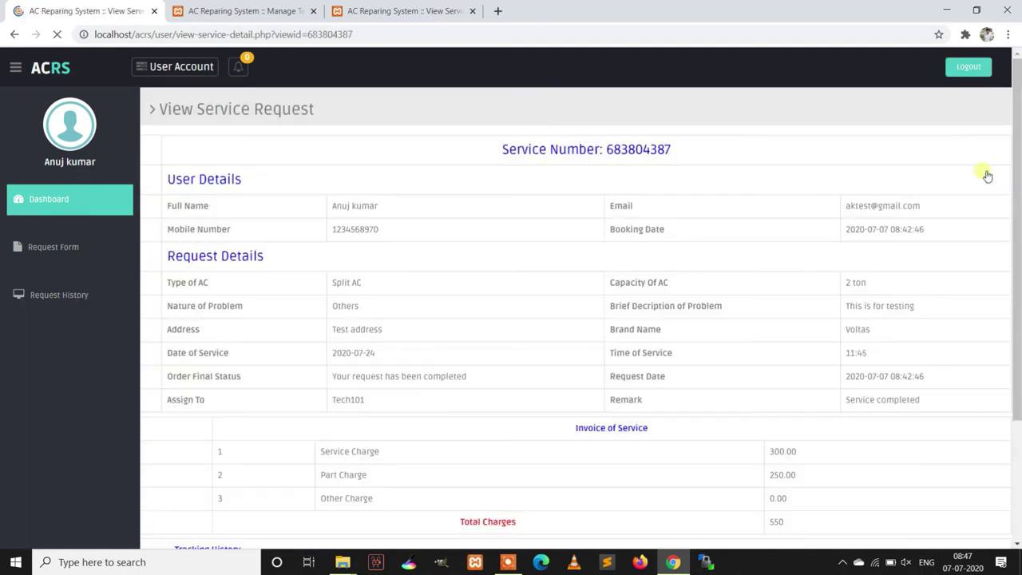
{"action": "scroll", "coordinate": [771, 205], "scroll_direction": "down", "scroll_amount": 3}
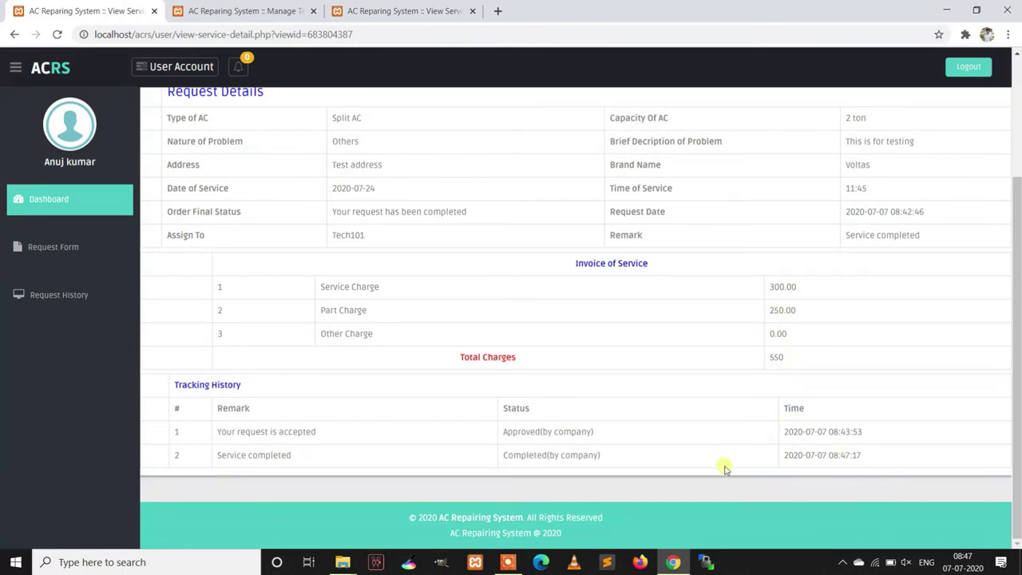
In the admin area, list the services completed by technicians and view the details of the third one
{"action": "left_click", "coordinate": [244, 11]}
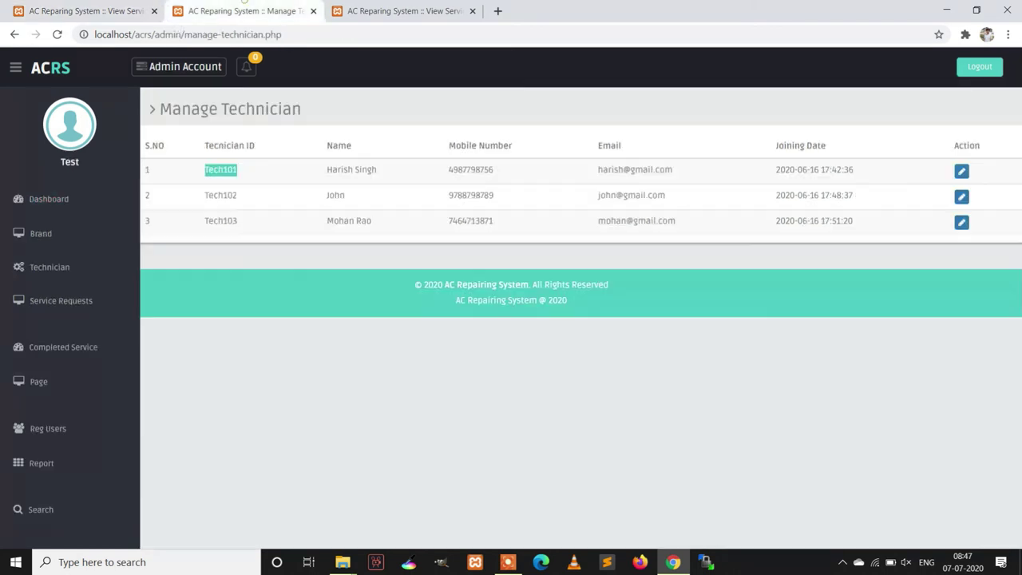
{"action": "left_click", "coordinate": [85, 349]}
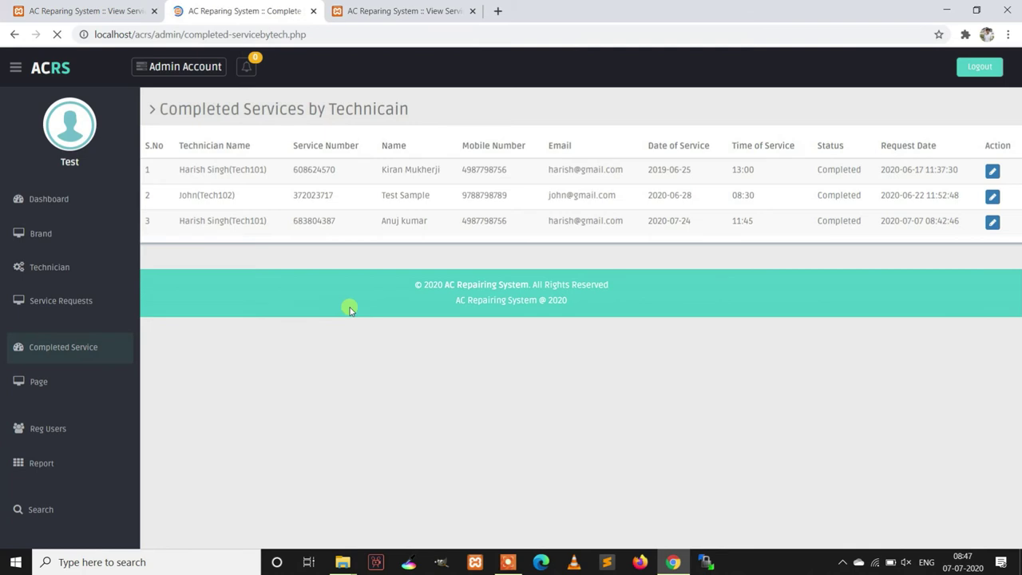
{"action": "left_click", "coordinate": [94, 351]}
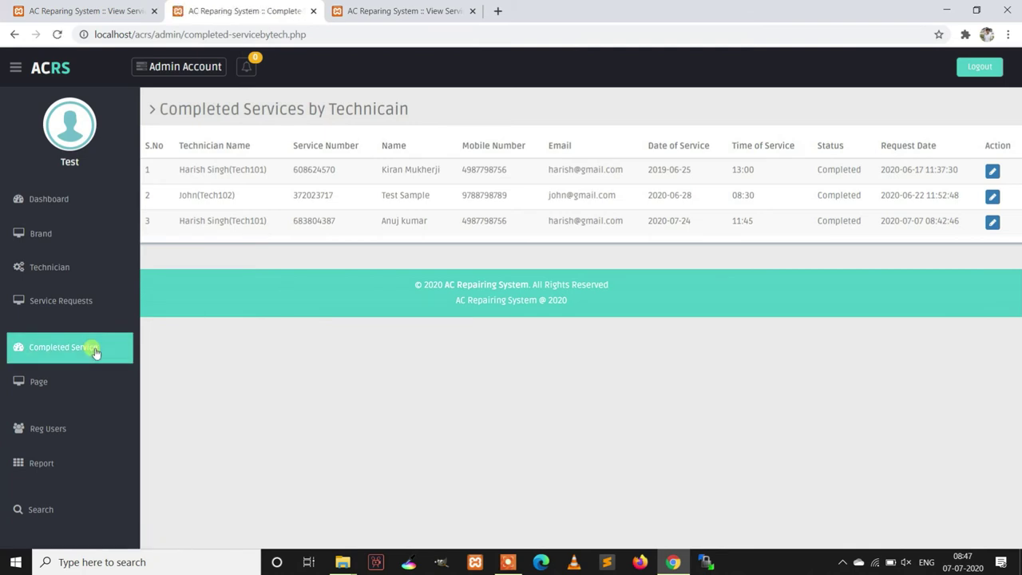
{"action": "left_click_drag", "start_coordinate": [172, 222], "coordinate": [951, 242]}
{"action": "left_click", "coordinate": [992, 224]}
{"action": "scroll", "coordinate": [704, 272], "scroll_direction": "down", "scroll_amount": 3}
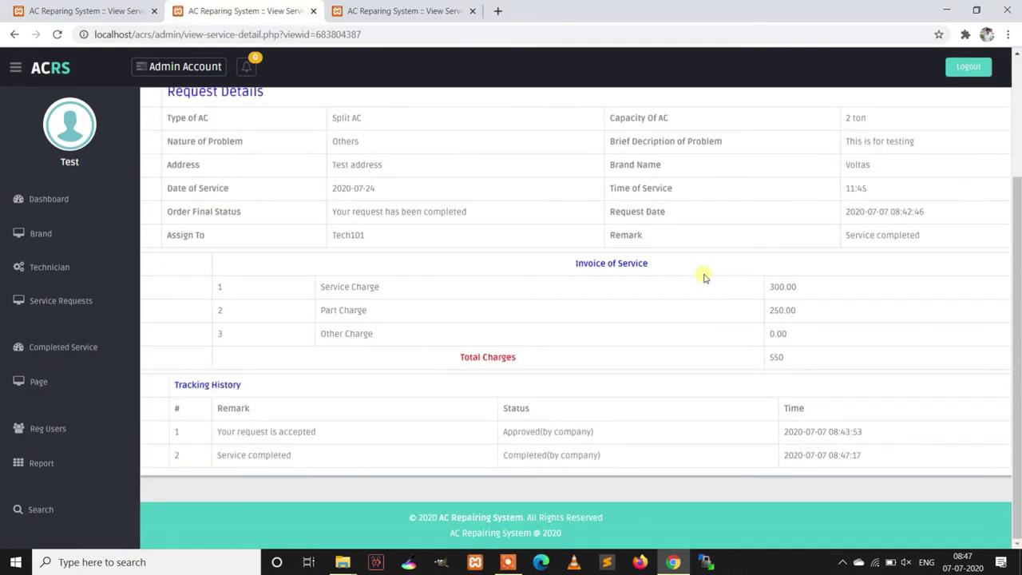
Return to the technician area and view the account profile and the new and completed assigned service lists
{"action": "left_click", "coordinate": [400, 11]}
{"action": "left_click", "coordinate": [185, 70]}
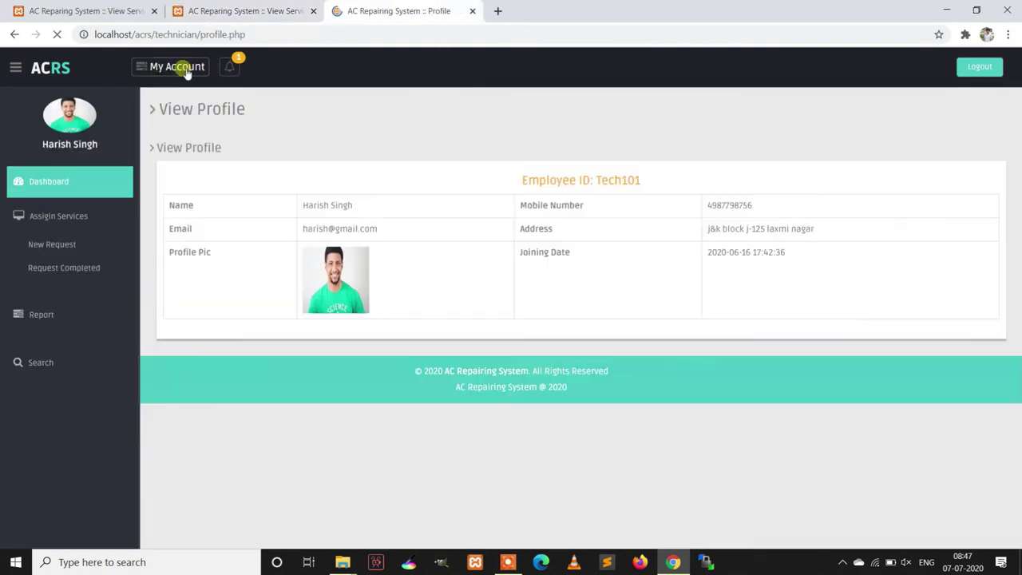
{"action": "left_click", "coordinate": [55, 218]}
{"action": "left_click", "coordinate": [59, 250]}
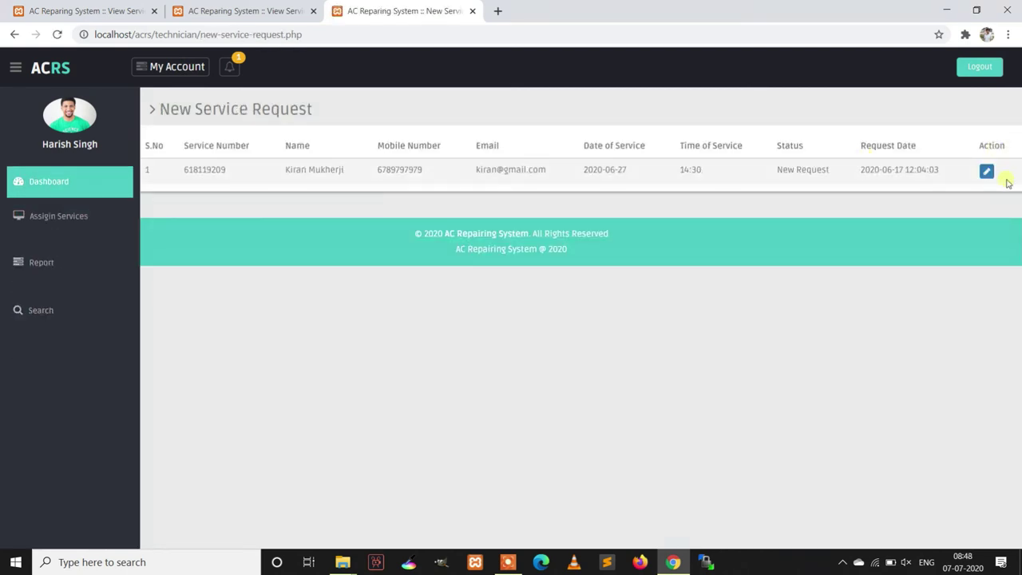
{"action": "left_click", "coordinate": [77, 218]}
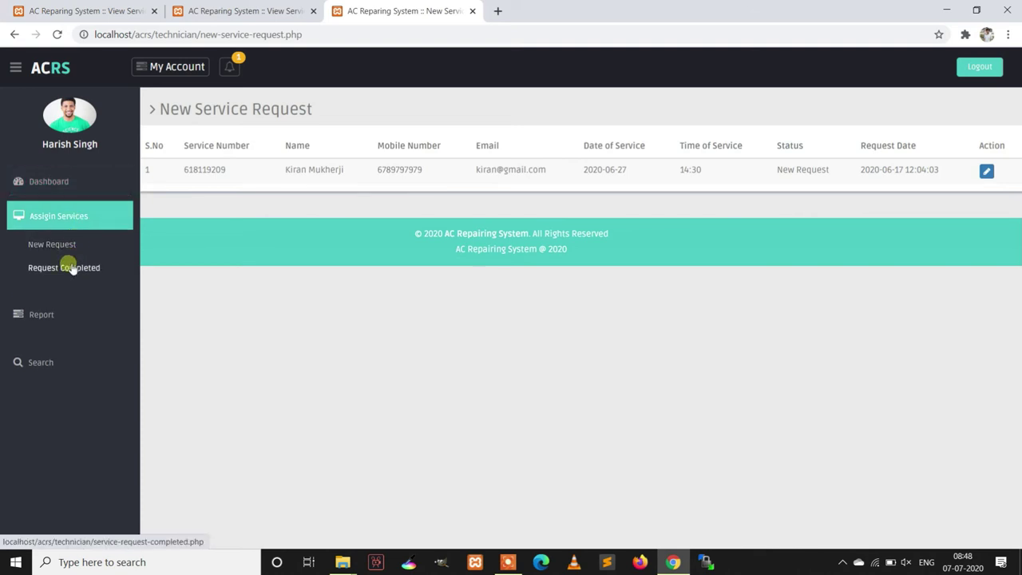
{"action": "left_click", "coordinate": [71, 268]}
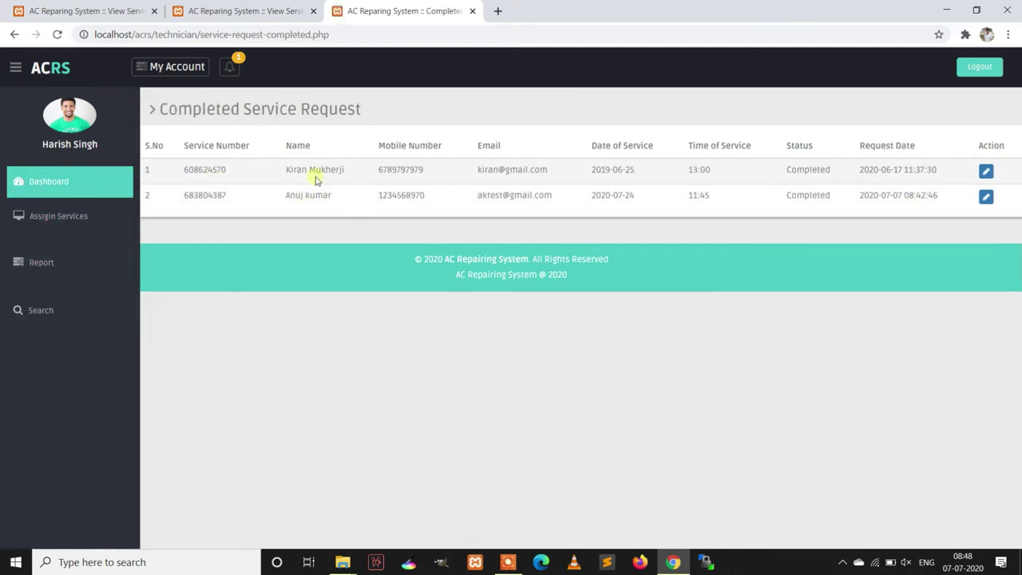
Generate the technician's between-dates report from 05-06-2020 to 08-07-2020
{"action": "left_click", "coordinate": [66, 262]}
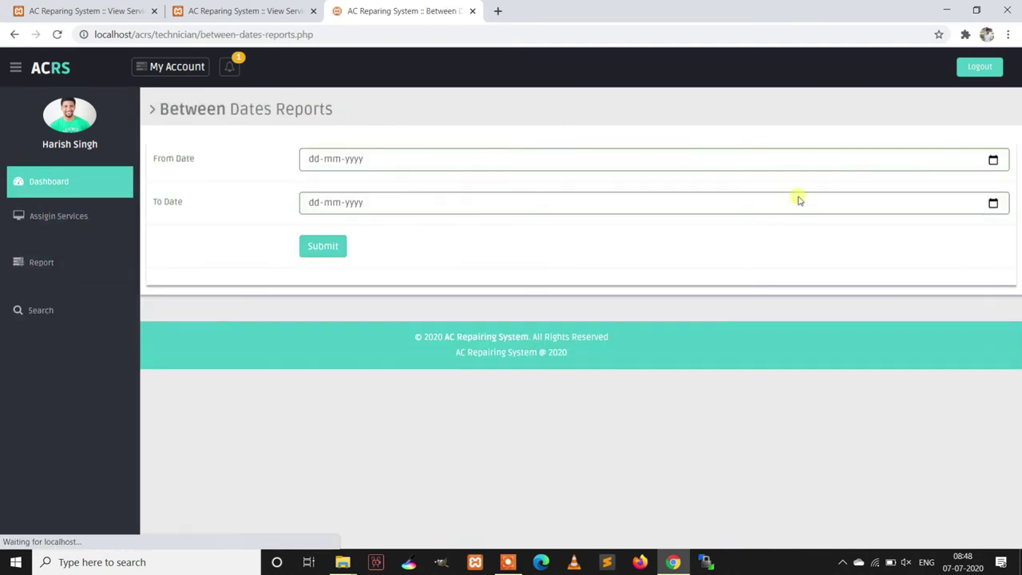
{"action": "left_click", "coordinate": [993, 160]}
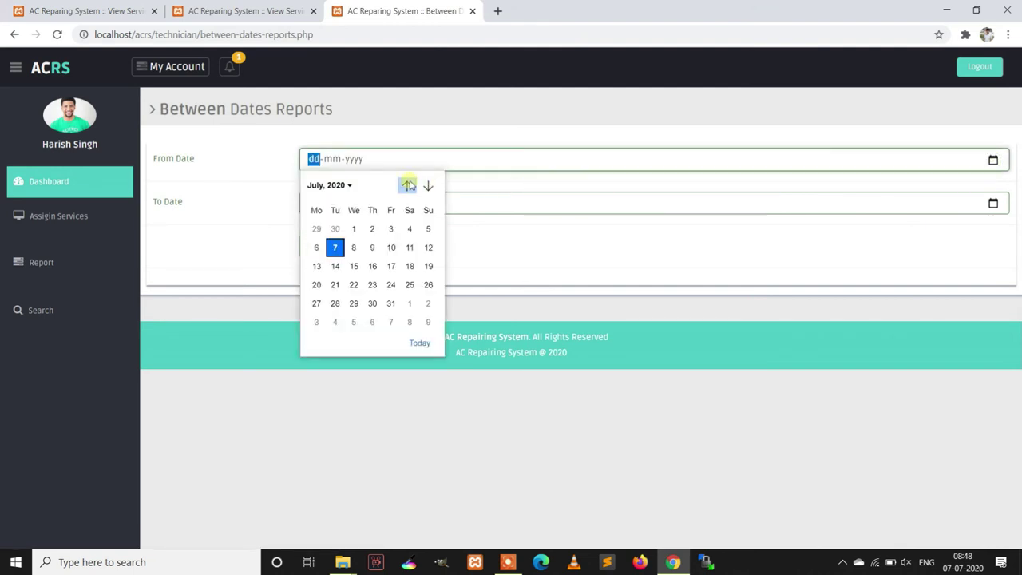
{"action": "left_click", "coordinate": [406, 185]}
{"action": "left_click", "coordinate": [390, 228]}
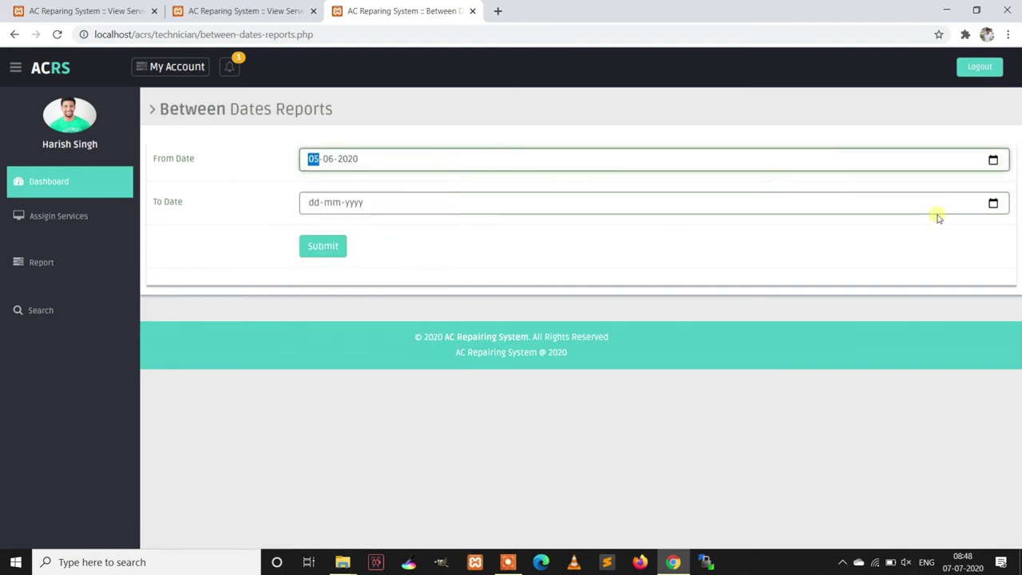
{"action": "left_click", "coordinate": [993, 204]}
{"action": "left_click", "coordinate": [351, 287]}
{"action": "left_click", "coordinate": [306, 247]}
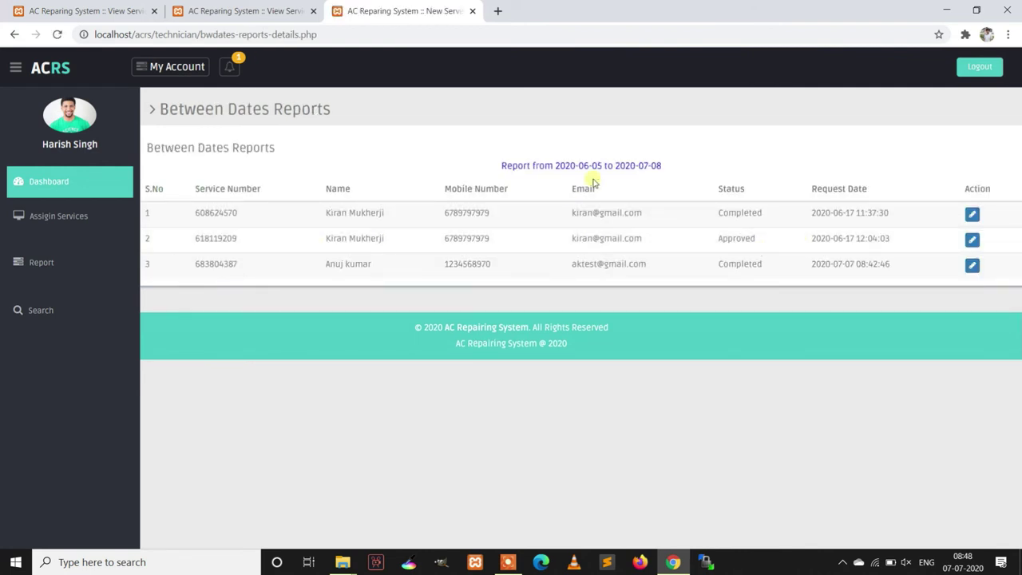
Copy the first service number in the report and search the technician's service requests for it
{"action": "double_click", "coordinate": [231, 220]}
{"action": "right_click", "coordinate": [230, 220]}
{"action": "left_click", "coordinate": [256, 226]}
{"action": "left_click", "coordinate": [37, 310]}
{"action": "right_click", "coordinate": [407, 164]}
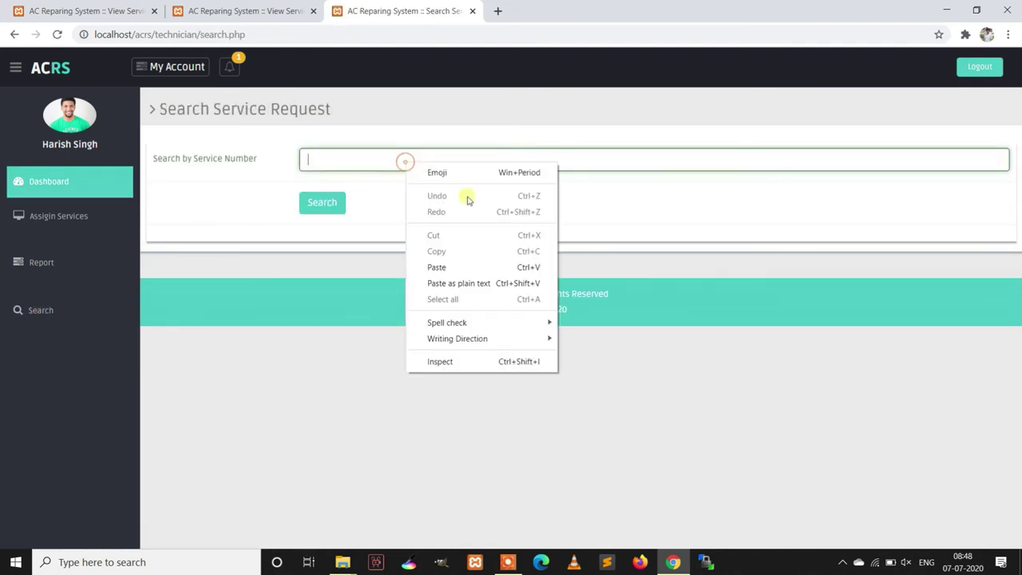
{"action": "left_click", "coordinate": [439, 266]}
{"action": "left_click", "coordinate": [321, 210]}
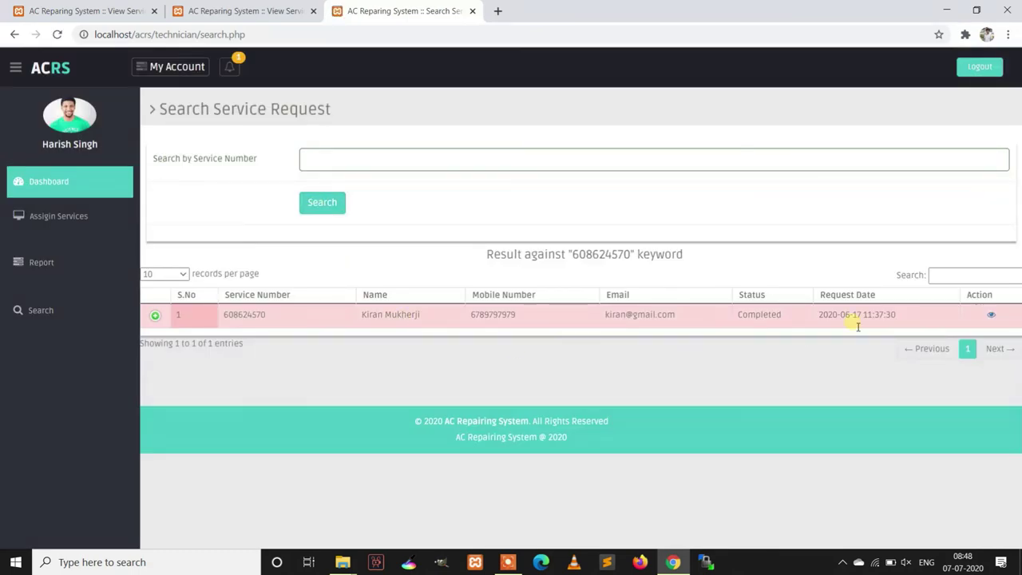
Open the service request found by the search and review its details and invoice
{"action": "left_click", "coordinate": [992, 318]}
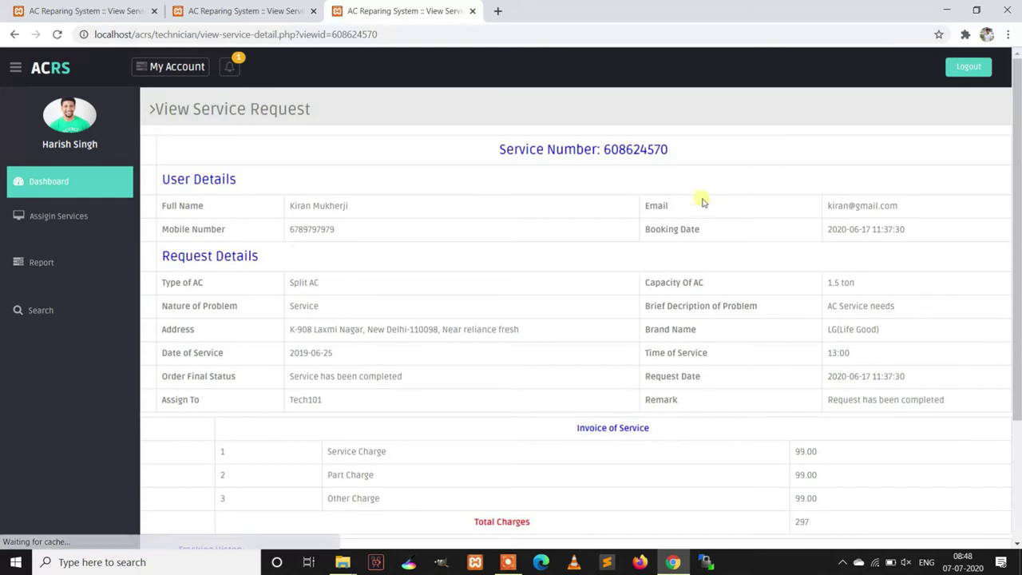
{"action": "scroll", "coordinate": [692, 243], "scroll_direction": "down", "scroll_amount": 2}
{"action": "scroll", "coordinate": [692, 243], "scroll_direction": "up", "scroll_amount": 5}
{"action": "scroll", "coordinate": [694, 221], "scroll_direction": "down", "scroll_amount": 1}
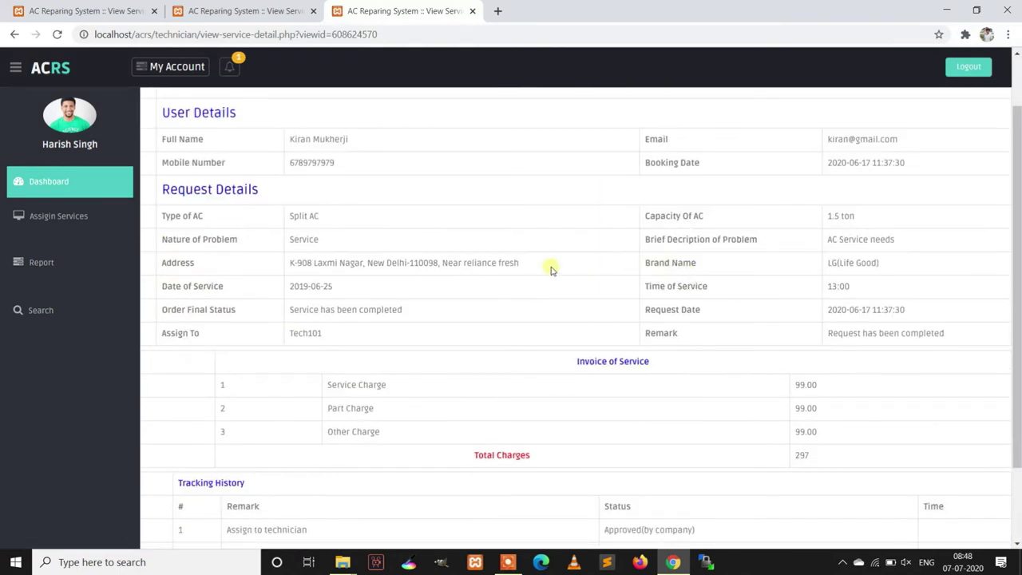
In the admin area, generate the between-dates report from 01-07-2020 to 07-07-2020
{"action": "left_click", "coordinate": [286, 6]}
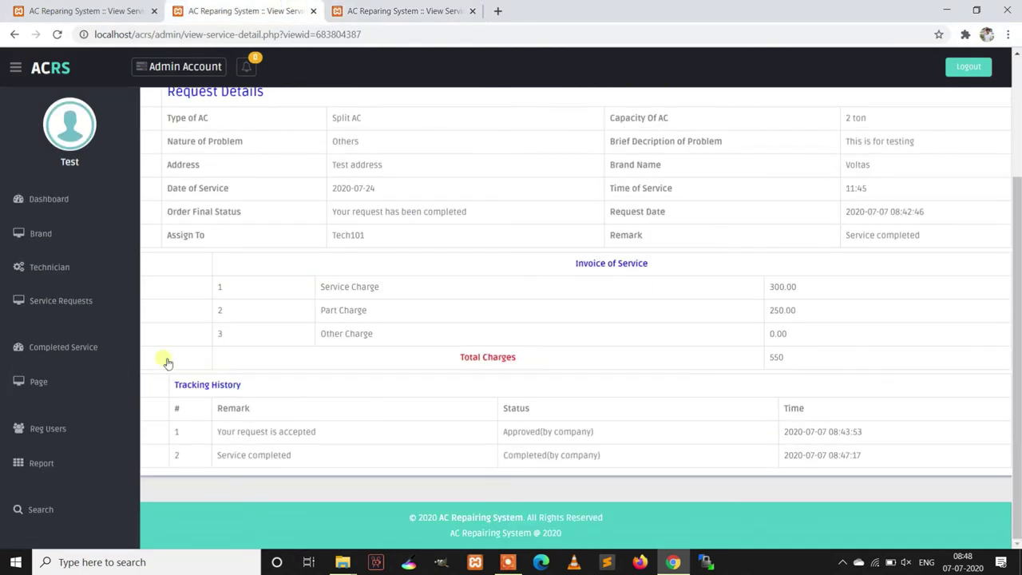
{"action": "left_click", "coordinate": [44, 464]}
{"action": "left_click", "coordinate": [72, 442]}
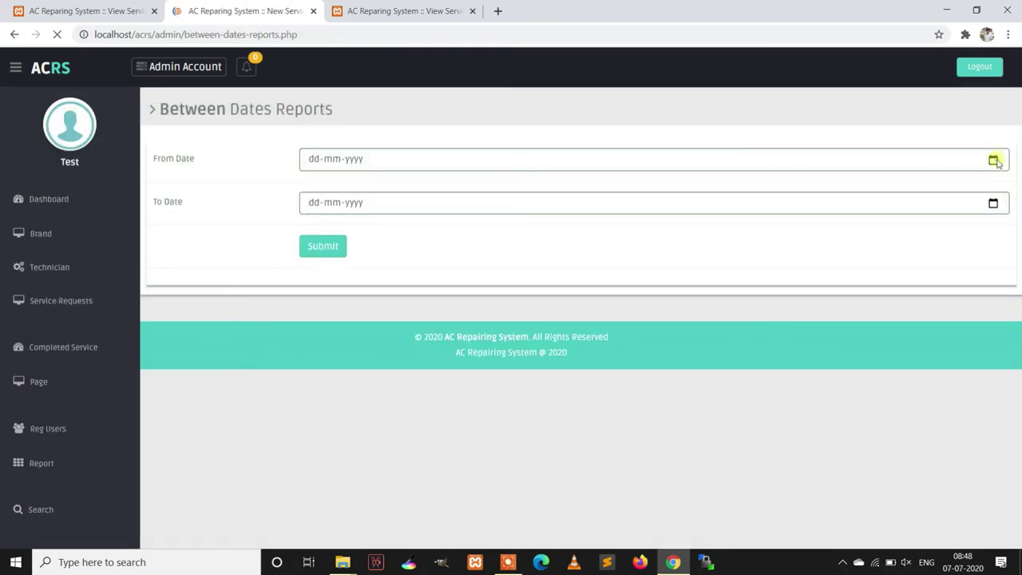
{"action": "left_click", "coordinate": [995, 161]}
{"action": "left_click", "coordinate": [354, 228]}
{"action": "left_click", "coordinate": [993, 204]}
{"action": "left_click", "coordinate": [336, 290]}
{"action": "left_click", "coordinate": [326, 251]}
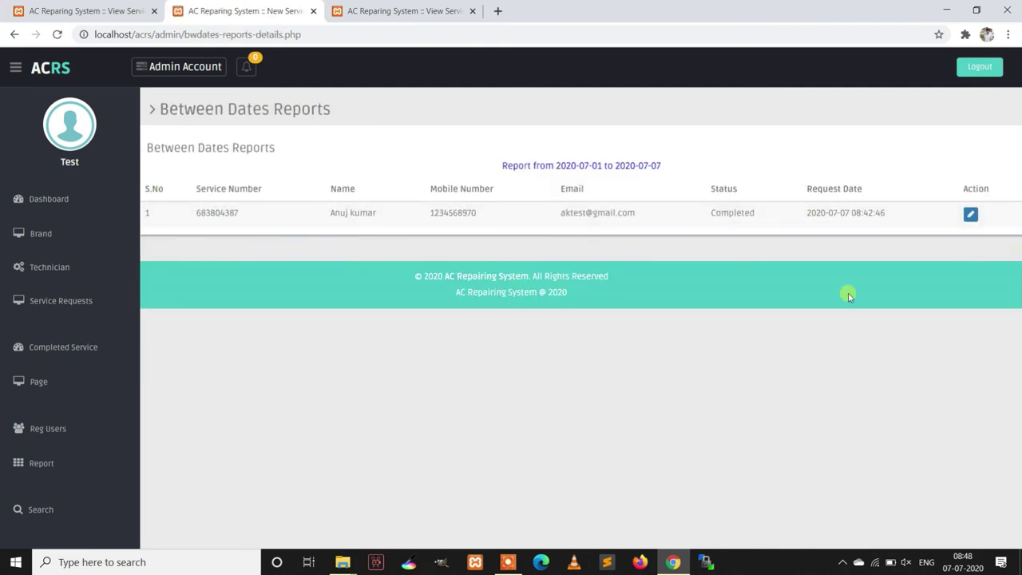
Generate the admin employee-wise report from 02-04-2020 to 07-07-2020
{"action": "left_click", "coordinate": [32, 464]}
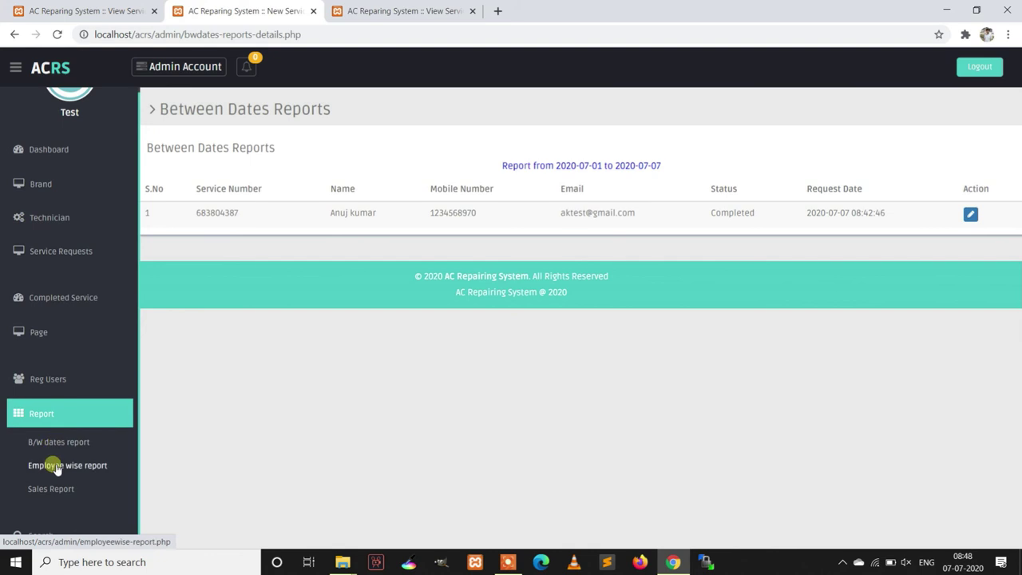
{"action": "left_click", "coordinate": [56, 466]}
{"action": "left_click", "coordinate": [994, 159]}
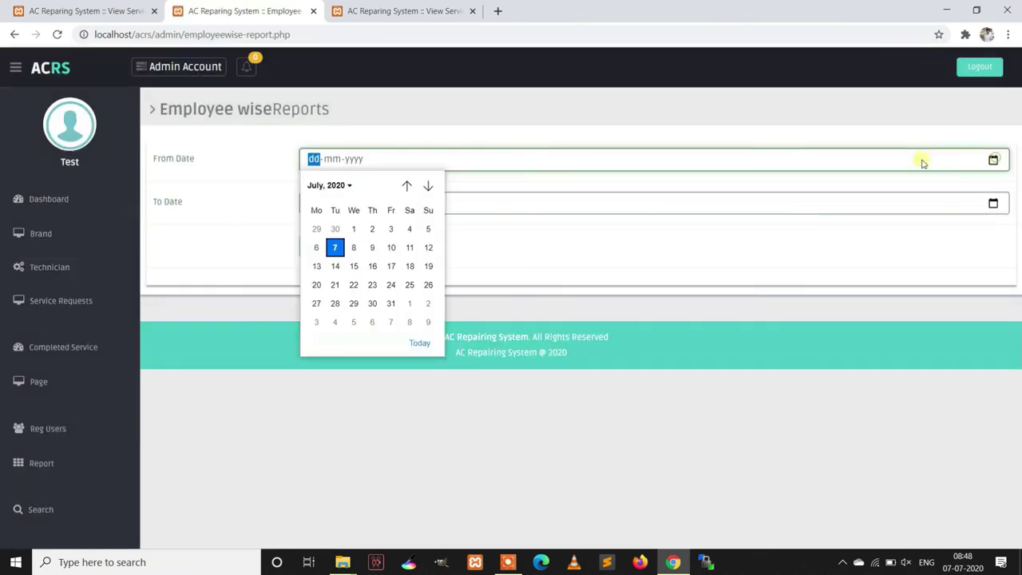
{"action": "left_click", "coordinate": [407, 185]}
{"action": "left_click", "coordinate": [406, 185]}
{"action": "left_click", "coordinate": [407, 186]}
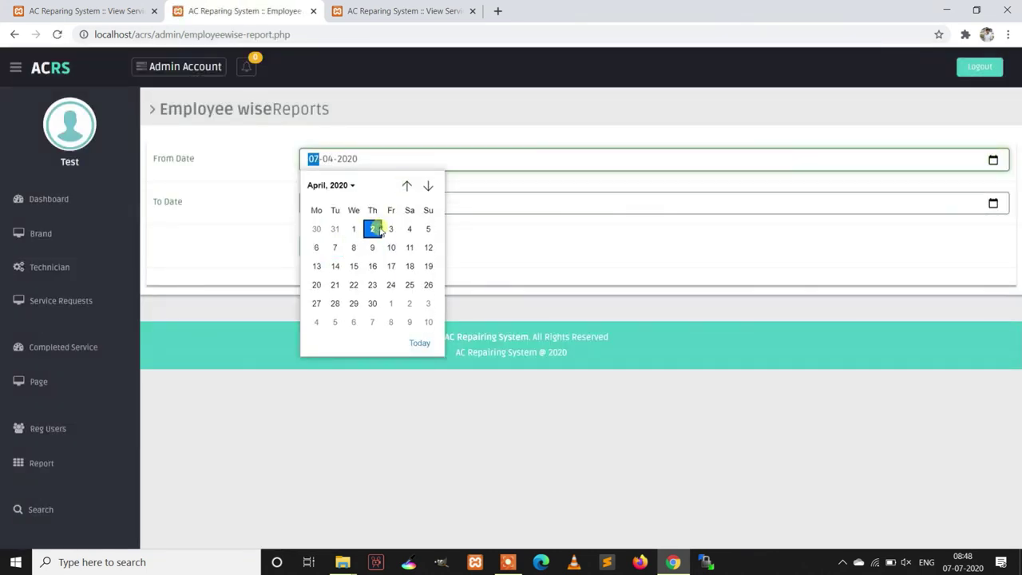
{"action": "left_click", "coordinate": [372, 229]}
{"action": "left_click", "coordinate": [993, 203]}
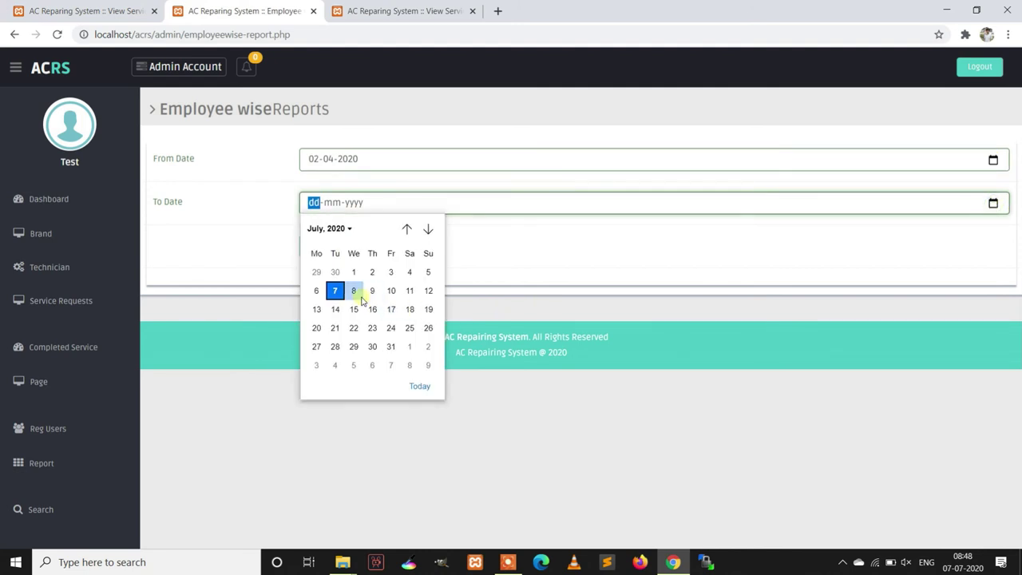
{"action": "left_click", "coordinate": [335, 290]}
{"action": "left_click", "coordinate": [324, 246]}
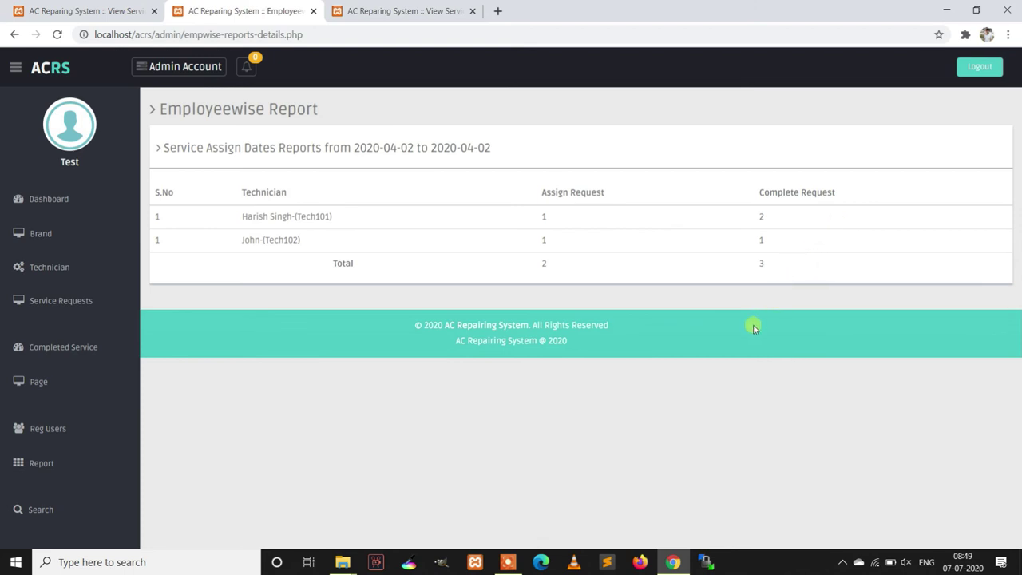
Generate the year-wise sales report from 03-04-2020 to 07-07-2020
{"action": "left_click", "coordinate": [48, 463]}
{"action": "left_click", "coordinate": [51, 489]}
{"action": "left_click", "coordinate": [480, 165]}
{"action": "left_click", "coordinate": [994, 160]}
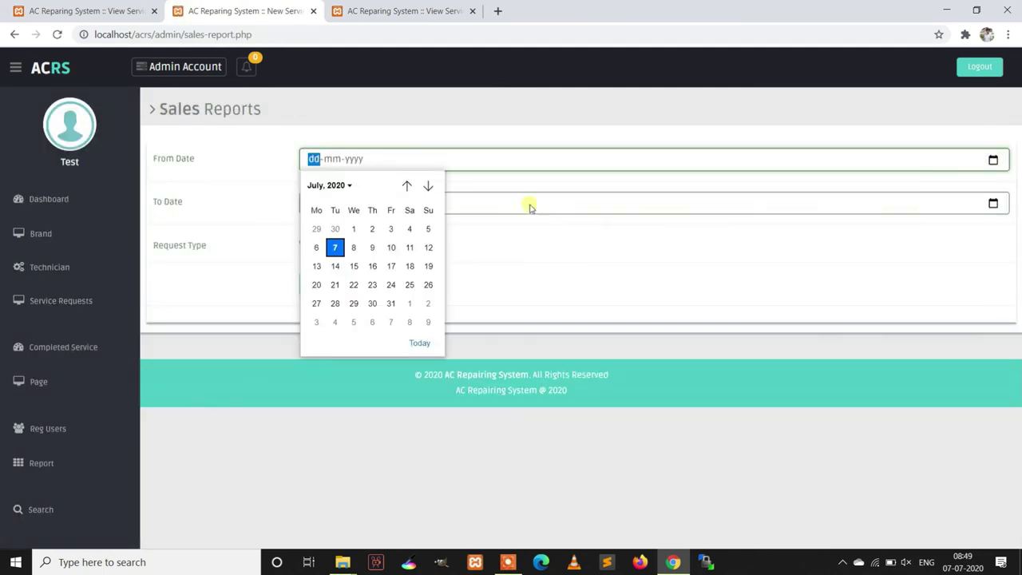
{"action": "left_click", "coordinate": [407, 186]}
{"action": "left_click", "coordinate": [406, 186]}
{"action": "left_click", "coordinate": [407, 186]}
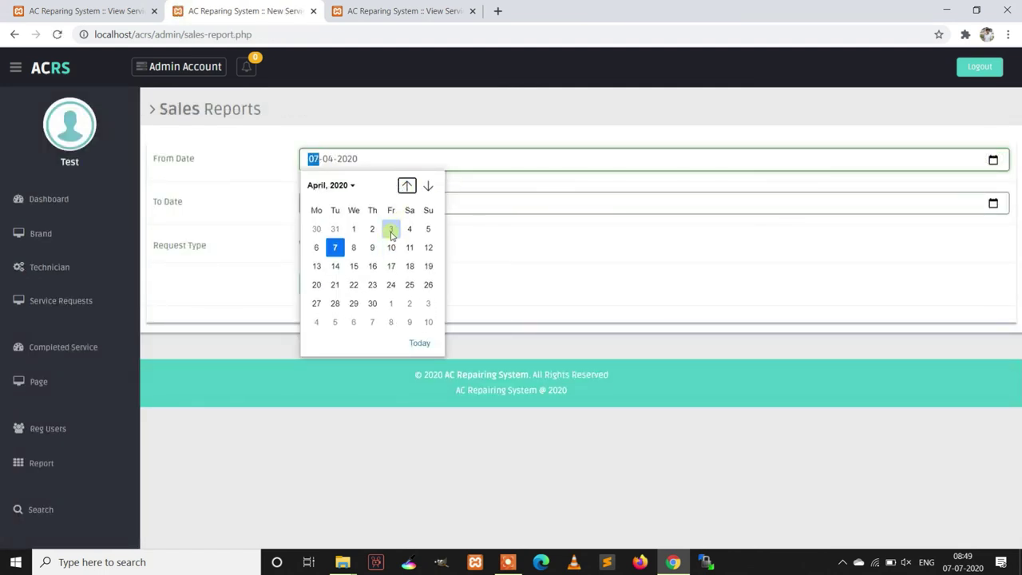
{"action": "left_click", "coordinate": [391, 229]}
{"action": "left_click", "coordinate": [1007, 209]}
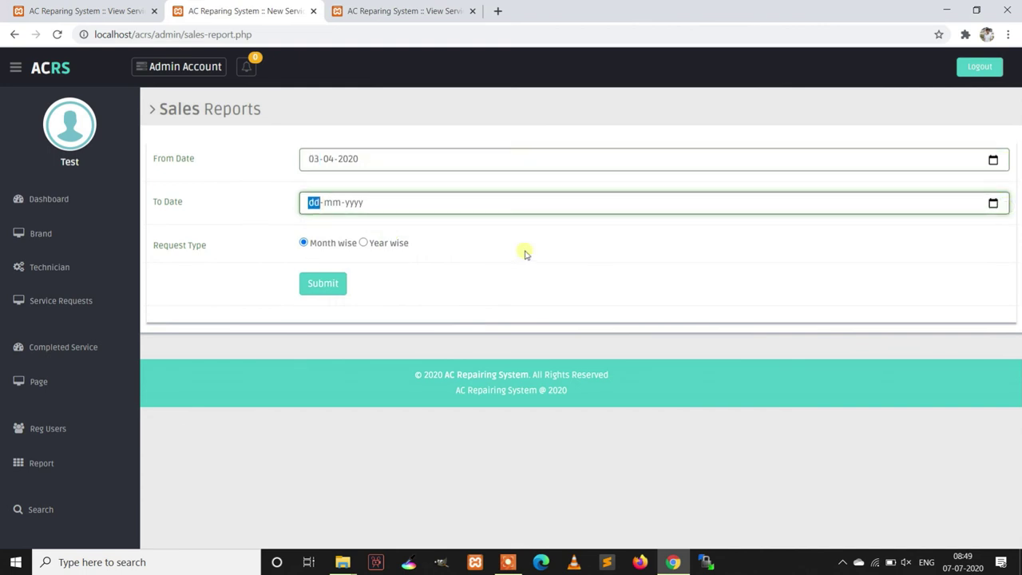
{"action": "left_click", "coordinate": [994, 205]}
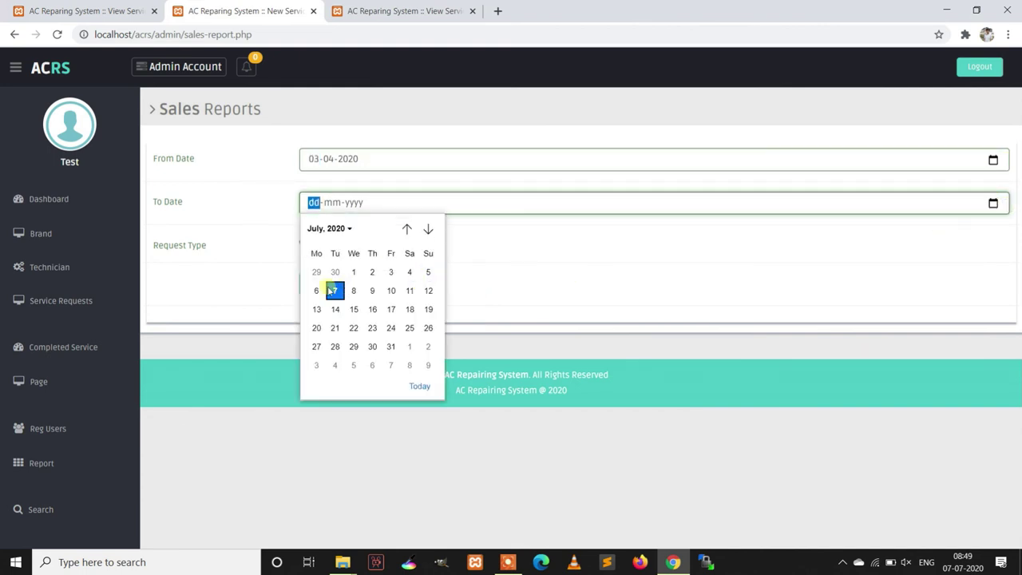
{"action": "left_click", "coordinate": [334, 290]}
{"action": "left_click", "coordinate": [362, 243]}
{"action": "left_click", "coordinate": [332, 282]}
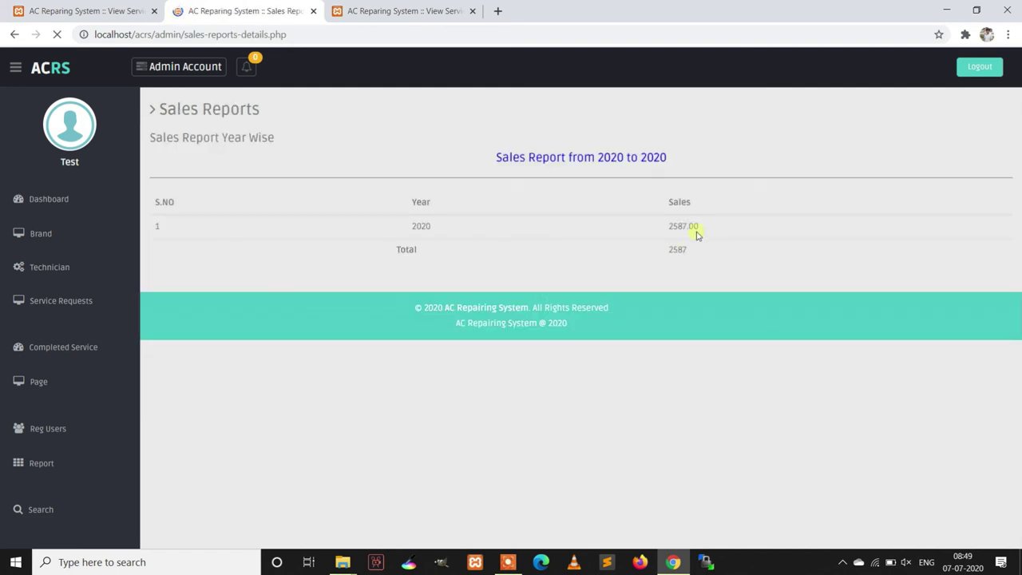
Generate the month-wise sales report from May 2020 to July 2020
{"action": "left_click", "coordinate": [69, 463]}
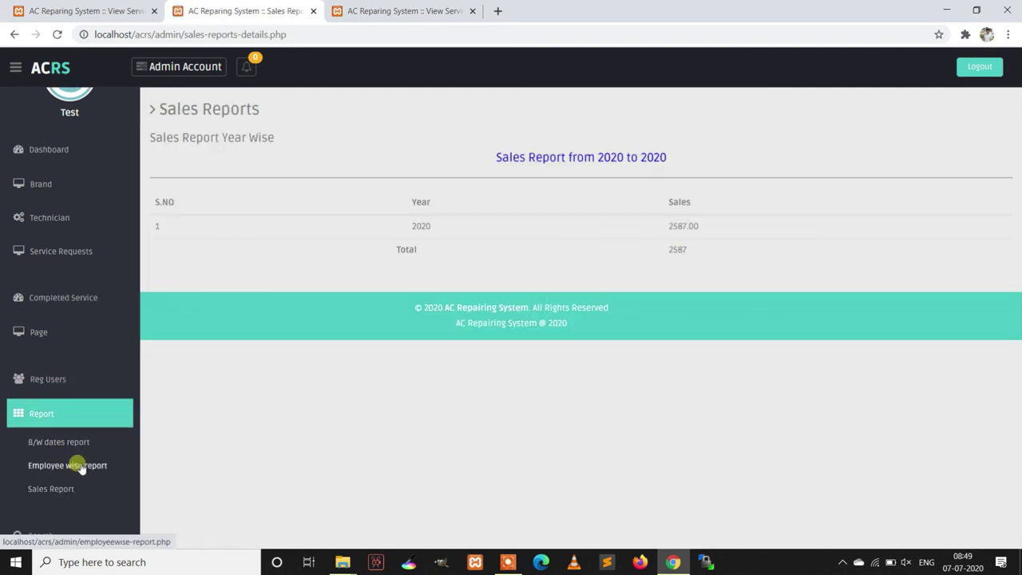
{"action": "left_click", "coordinate": [64, 492]}
{"action": "left_click", "coordinate": [990, 161]}
{"action": "left_click", "coordinate": [407, 186]}
{"action": "left_click", "coordinate": [406, 186]}
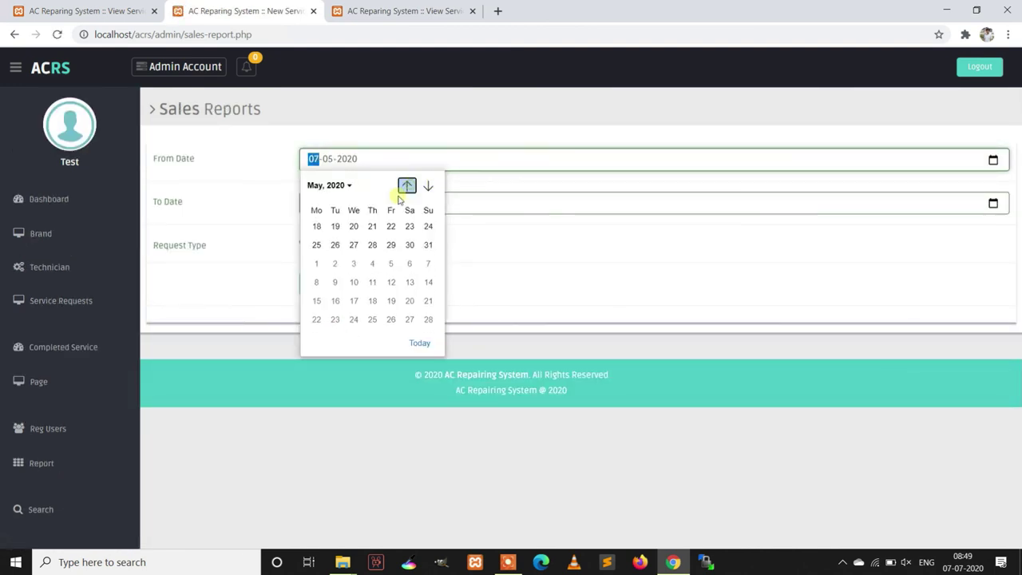
{"action": "left_click", "coordinate": [390, 228]}
{"action": "left_click", "coordinate": [994, 203]}
{"action": "left_click", "coordinate": [336, 290]}
{"action": "left_click", "coordinate": [330, 281]}
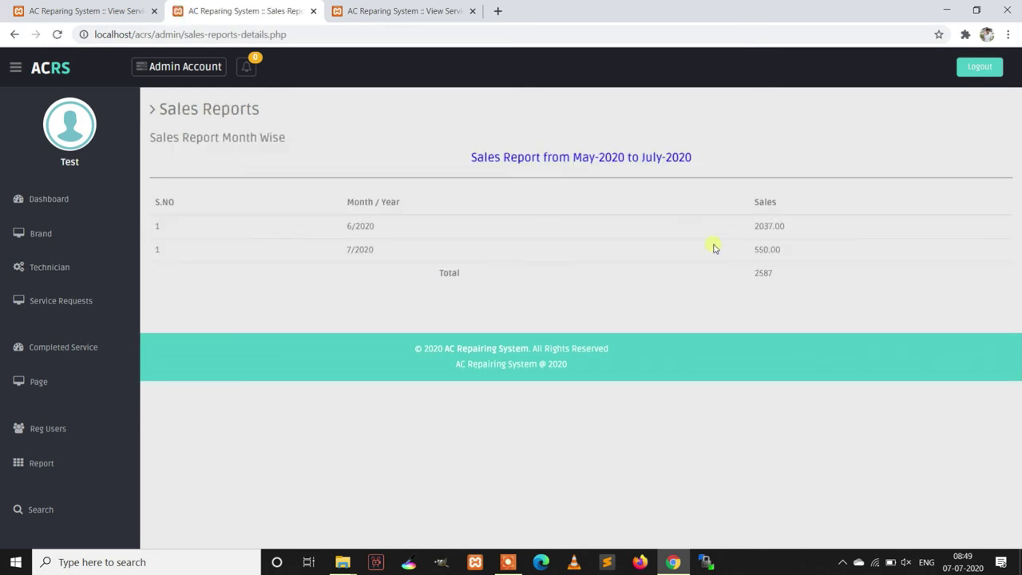
Search the admin service requests for the previously copied service number
{"action": "left_click", "coordinate": [32, 503]}
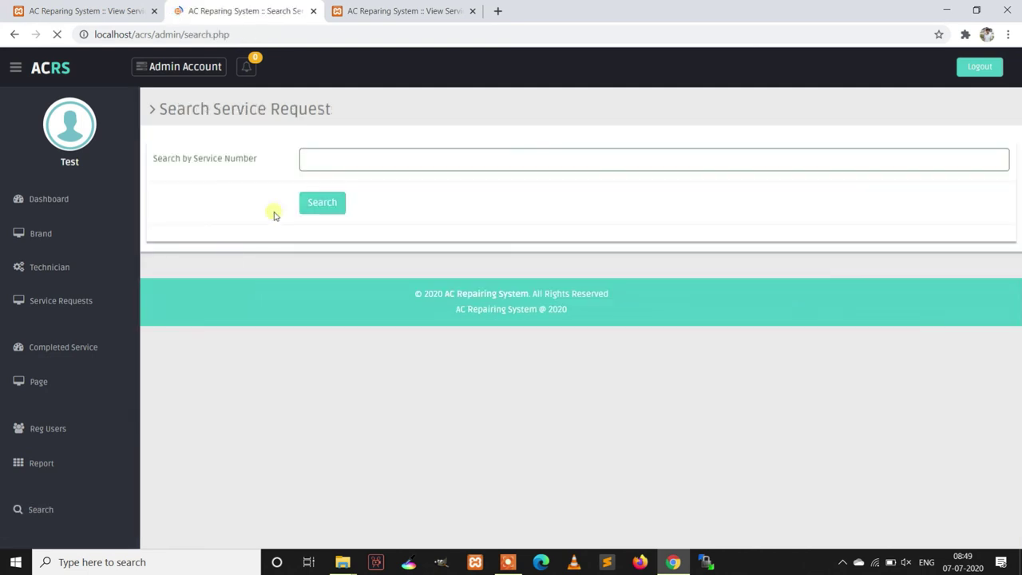
{"action": "left_click", "coordinate": [338, 167]}
{"action": "left_click", "coordinate": [383, 269]}
{"action": "left_click", "coordinate": [324, 204]}
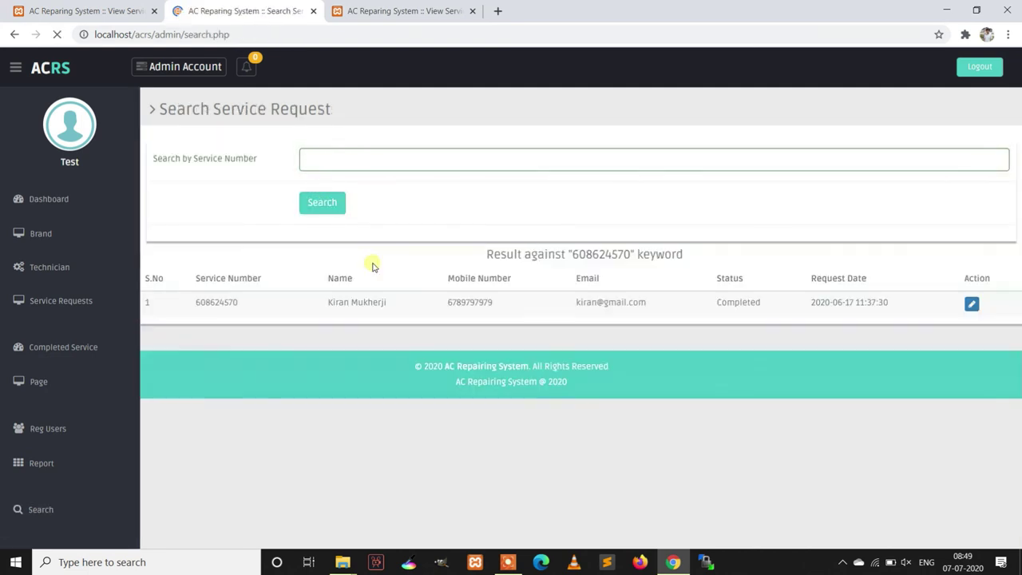
Log out of the admin, technician and user accounts
{"action": "left_click", "coordinate": [974, 67]}
{"action": "left_click", "coordinate": [407, 9]}
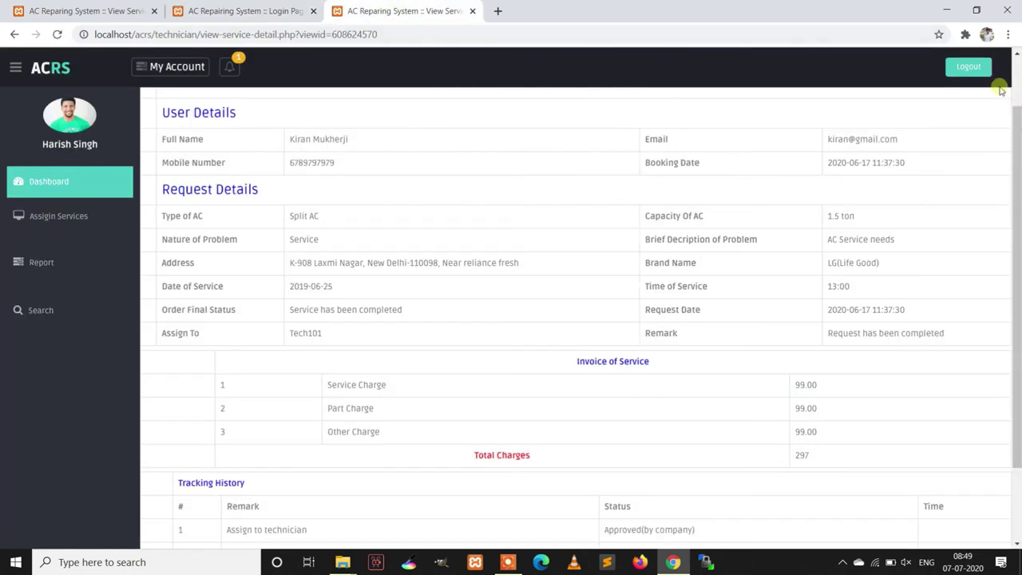
{"action": "left_click", "coordinate": [968, 67]}
{"action": "key", "text": "ctrl+1"}
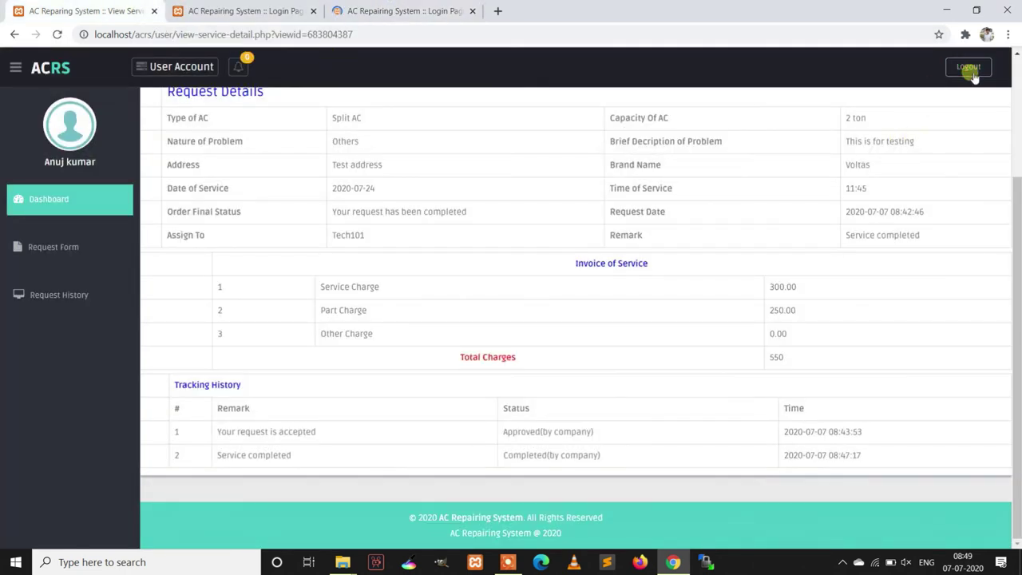
{"action": "left_click", "coordinate": [969, 67]}
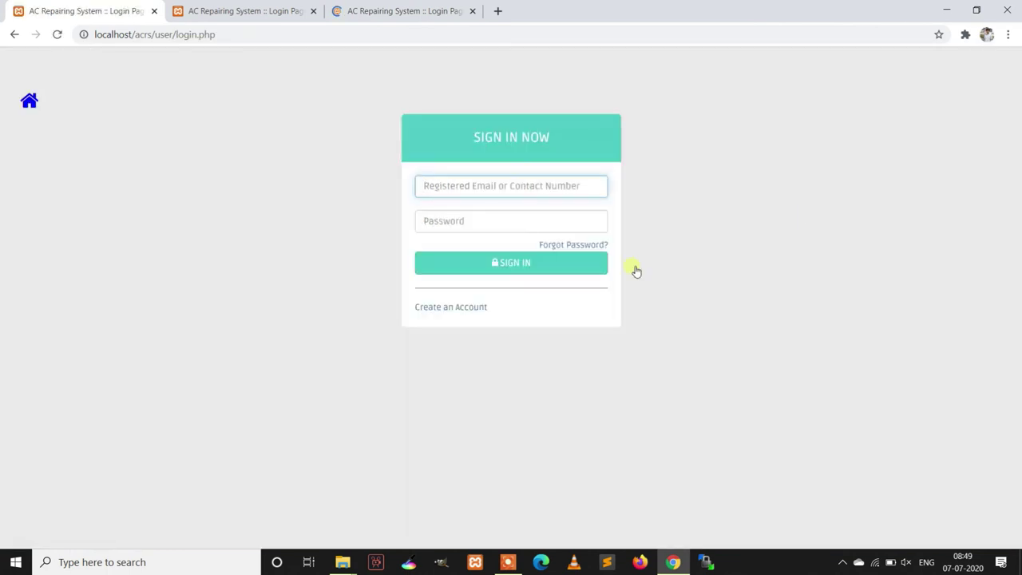
View the forgotten-password form on the user, admin and technician login pages, closing each without resetting anything
{"action": "left_click", "coordinate": [580, 246]}
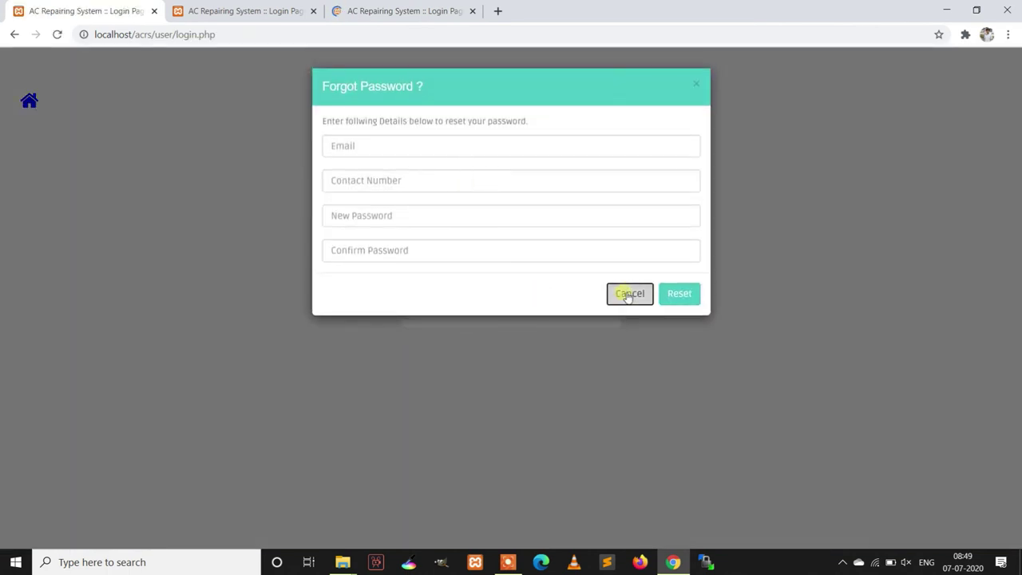
{"action": "left_click", "coordinate": [624, 292]}
{"action": "key", "text": "ctrl+2"}
{"action": "left_click", "coordinate": [591, 245]}
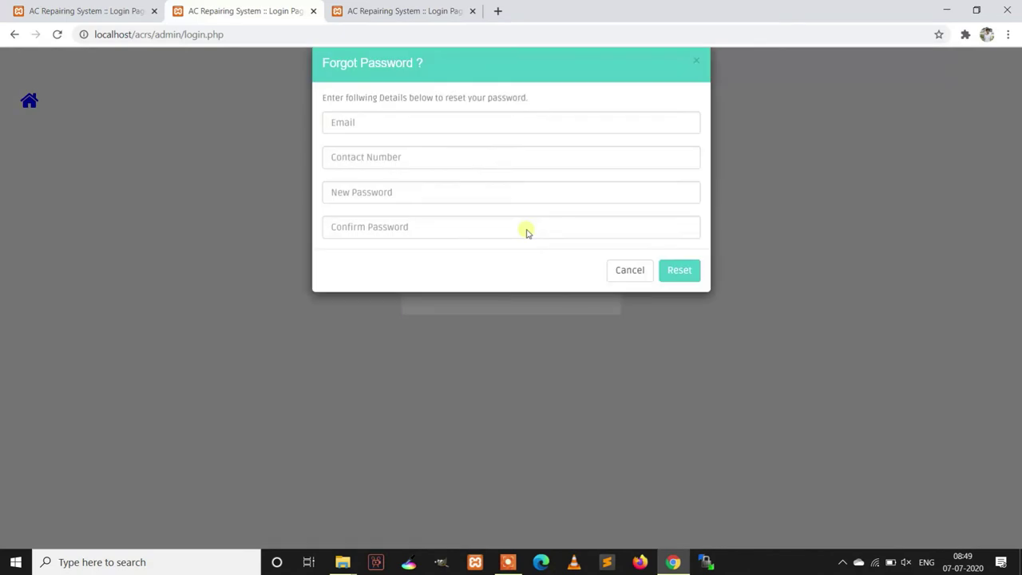
{"action": "left_click", "coordinate": [613, 305]}
{"action": "left_click", "coordinate": [372, 6]}
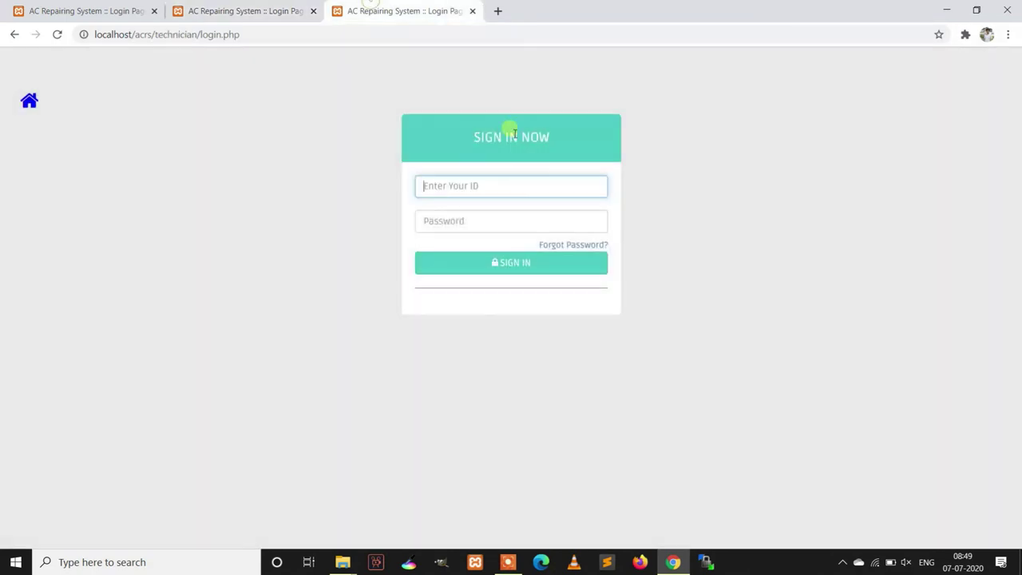
{"action": "left_click", "coordinate": [588, 246]}
{"action": "left_click", "coordinate": [620, 302]}
{"action": "left_click", "coordinate": [48, 11]}
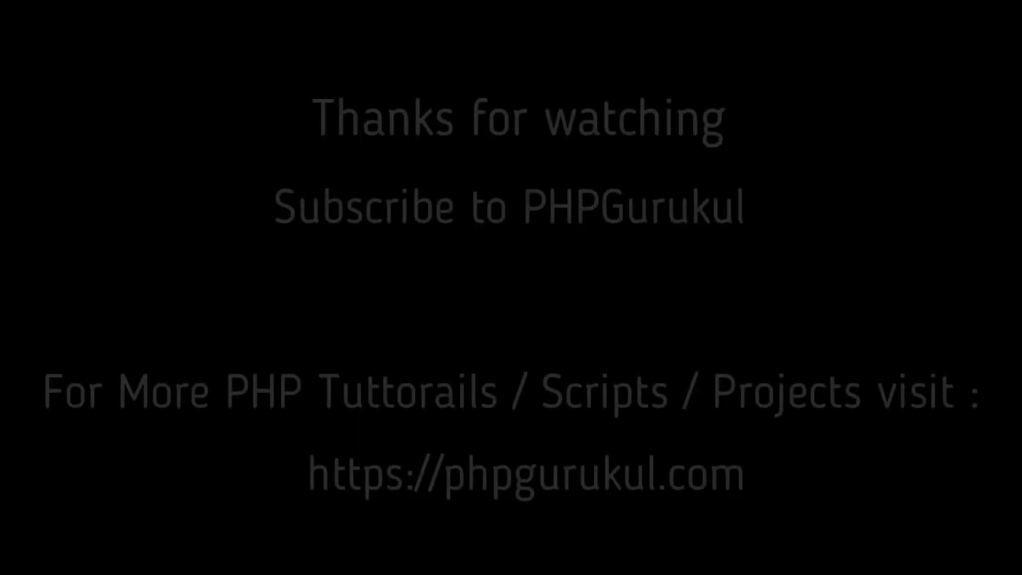